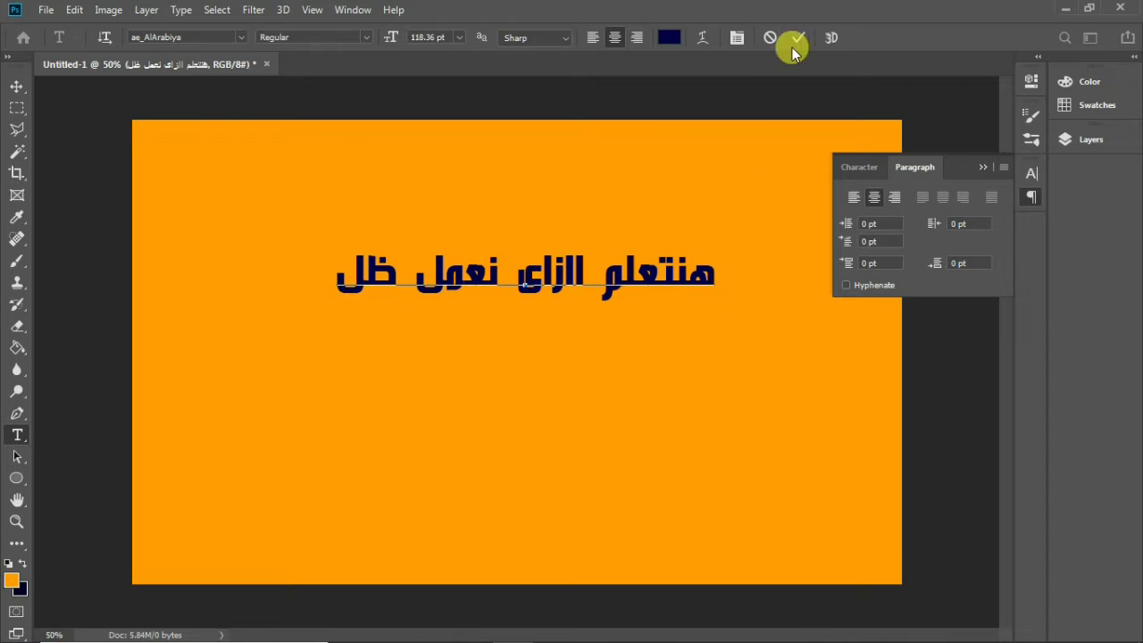
Move the heading text up-left and add a second line reading "ودا اول الامور المهم فى فن الدمج"
click(17, 86)
drag(591, 288, 564, 248)
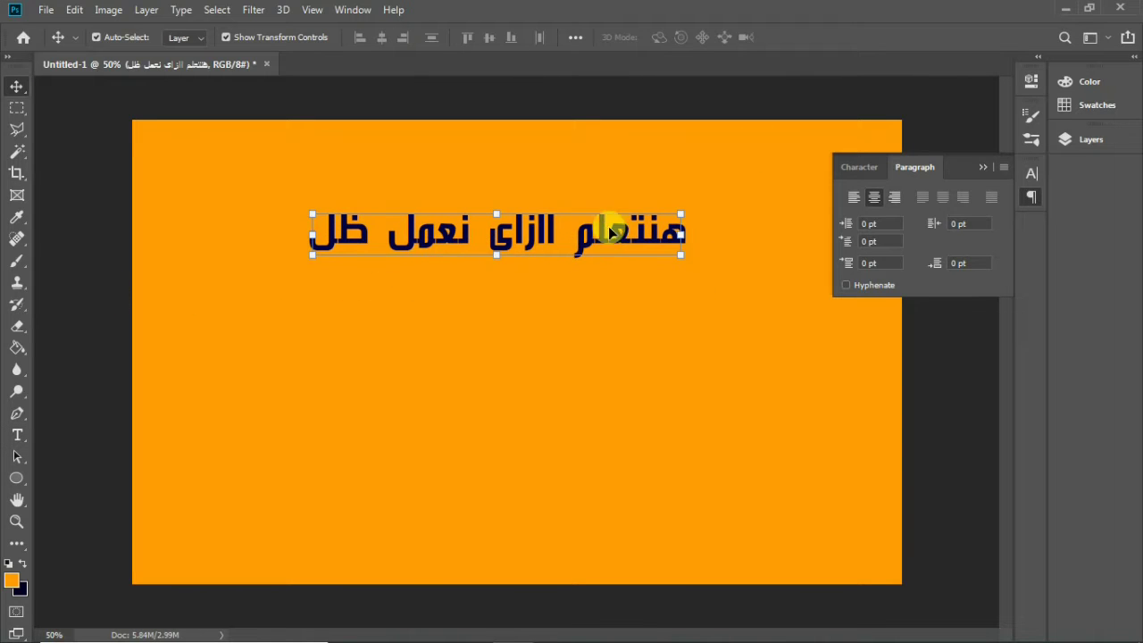
click(17, 435)
click(327, 232)
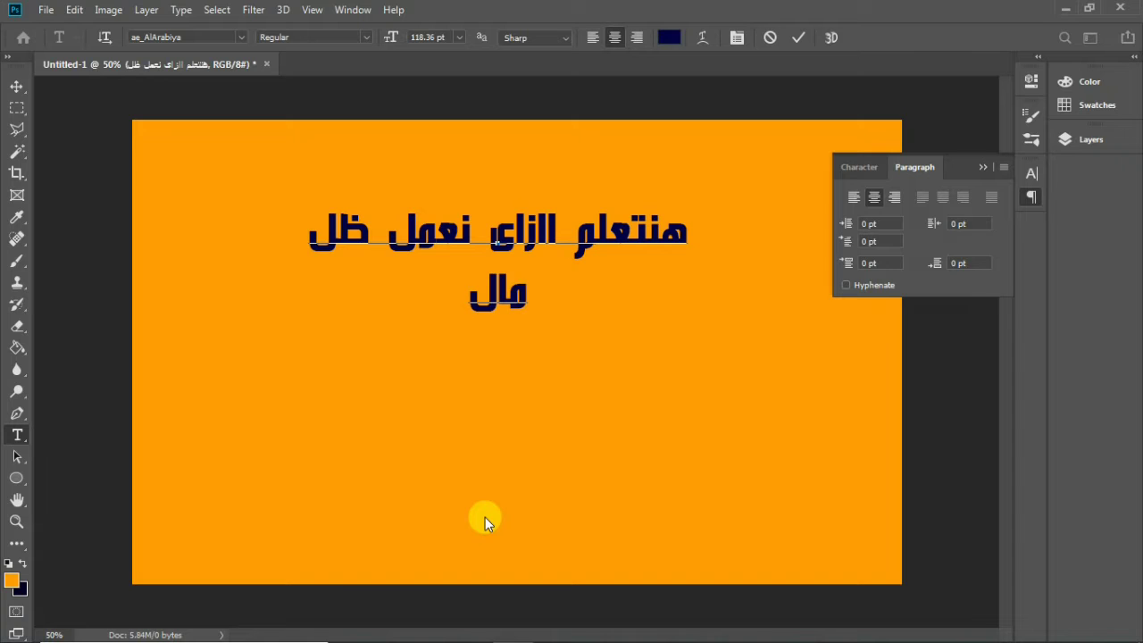
text(اول)
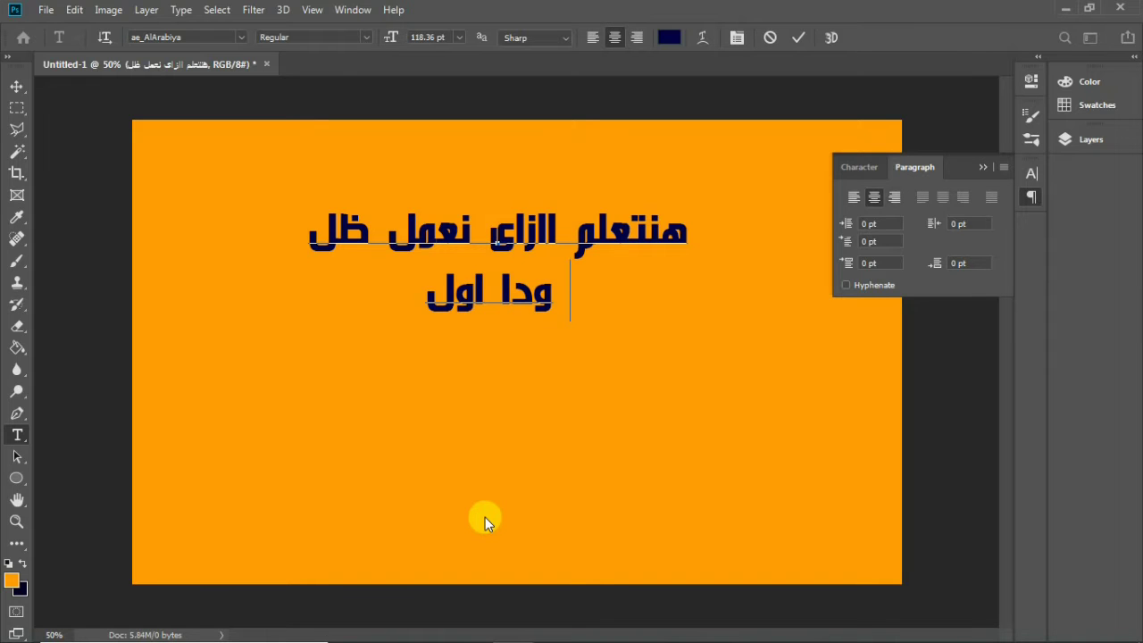
text( الامور المهم)
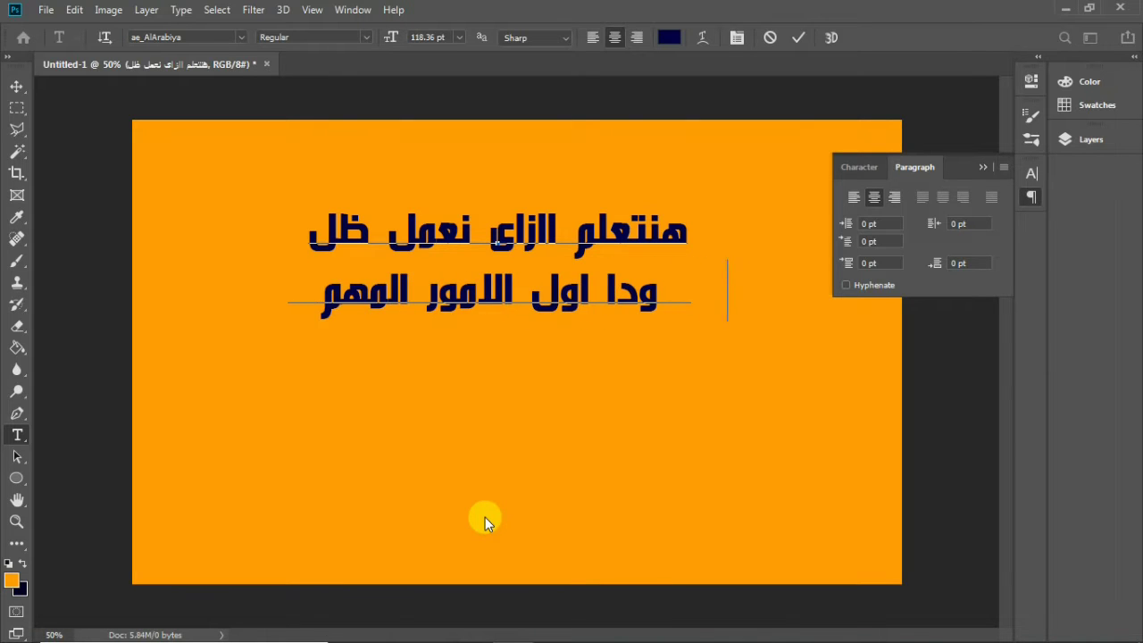
text( فى فن الدمجح)
key(BackSpace)
key(ctrl+Return)
Move the two-line text block higher on the canvas and hide its layer
click(16, 87)
drag(589, 237, 617, 185)
click(1028, 173)
click(1027, 170)
click(1090, 139)
click(863, 233)
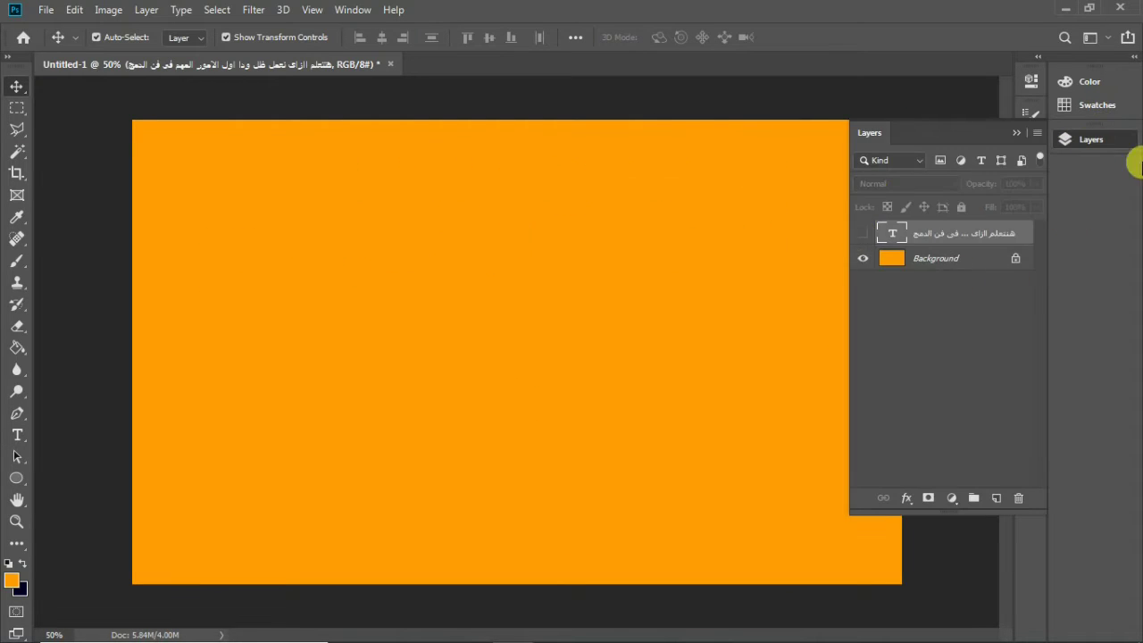
click(1107, 140)
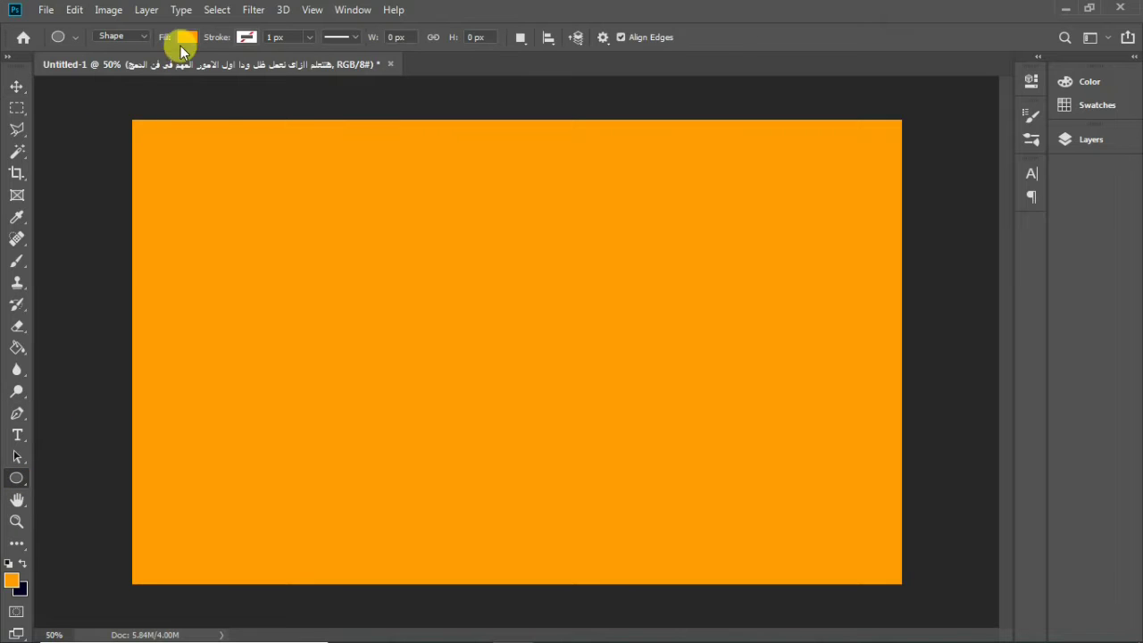
Draw a circle about 590 px wide with a dark blue fill and no stroke near the canvas centre
click(187, 36)
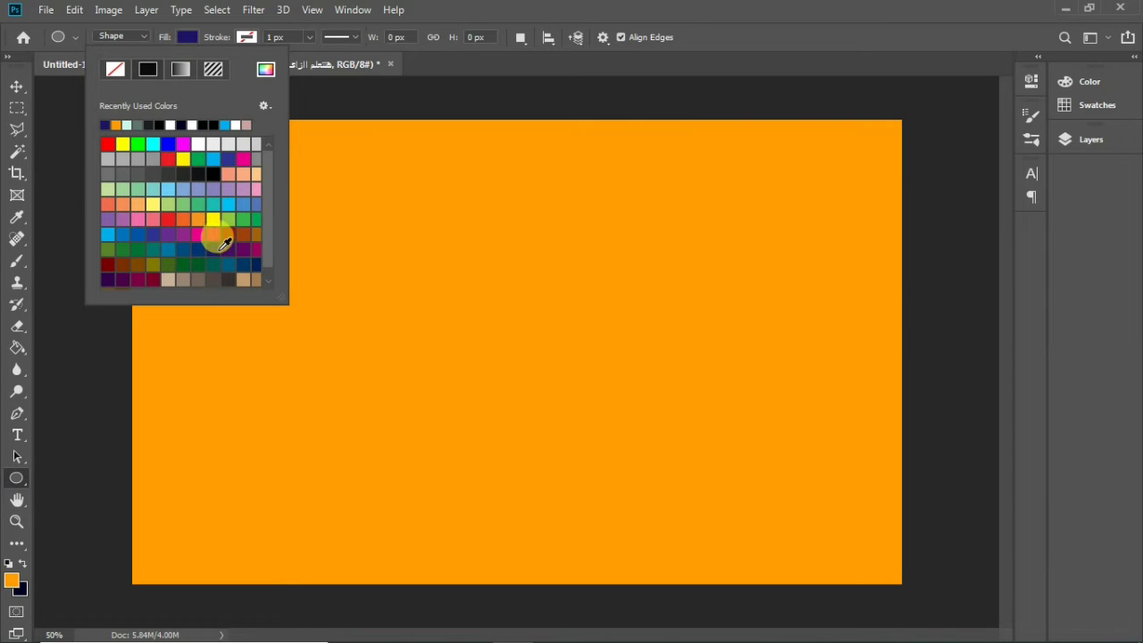
click(463, 14)
drag(363, 257, 608, 389)
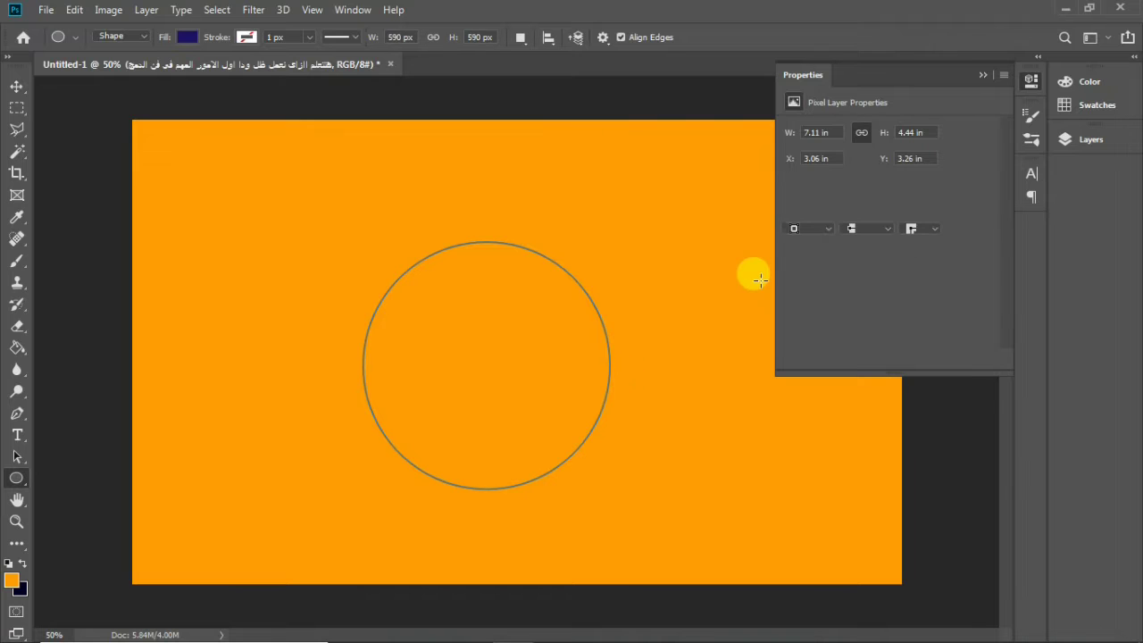
click(983, 75)
Scale the dark blue circle down to about 84% and place it in the middle of the canvas
click(16, 85)
drag(512, 288, 549, 293)
drag(640, 488, 594, 438)
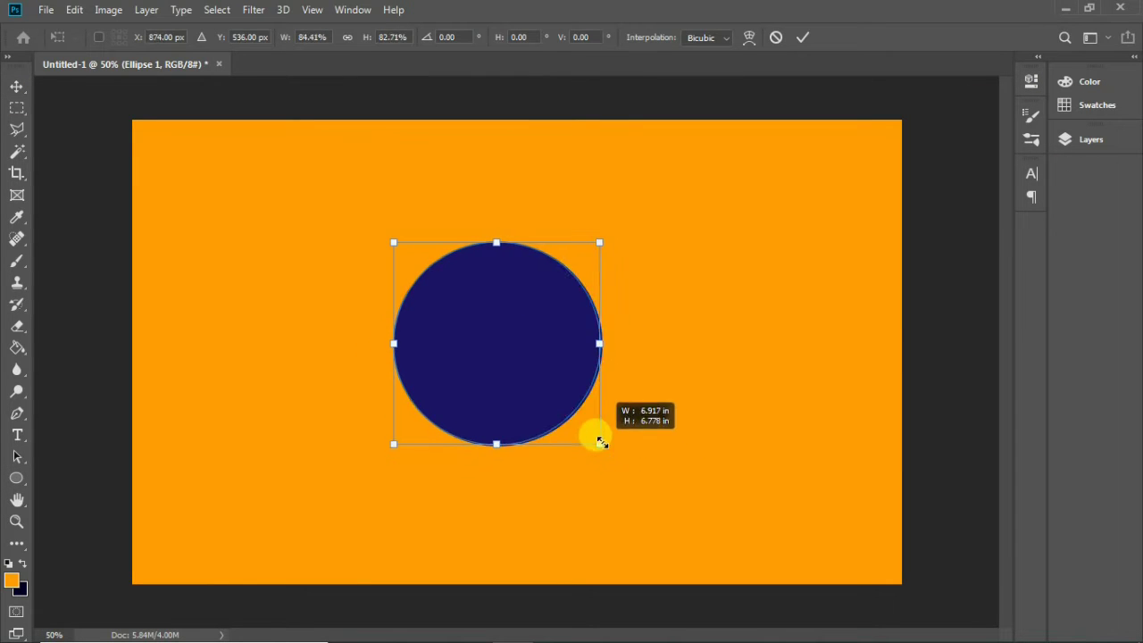
drag(535, 279, 543, 304)
click(1085, 142)
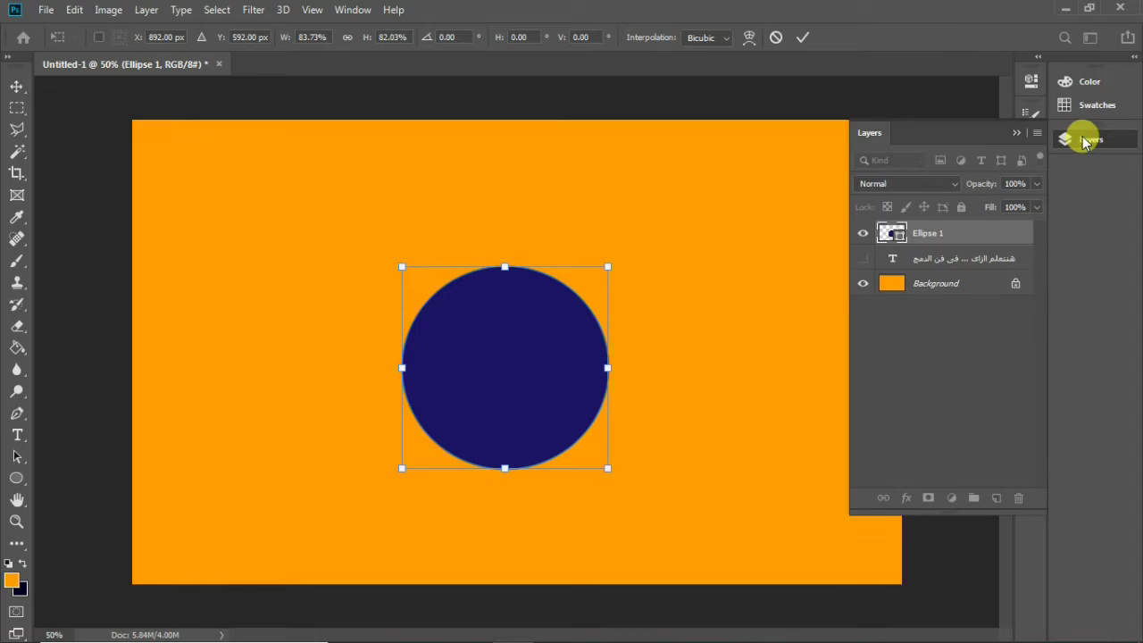
click(803, 37)
Add a new layer above the circle and set the soft round brush to a size of 152 px
click(996, 497)
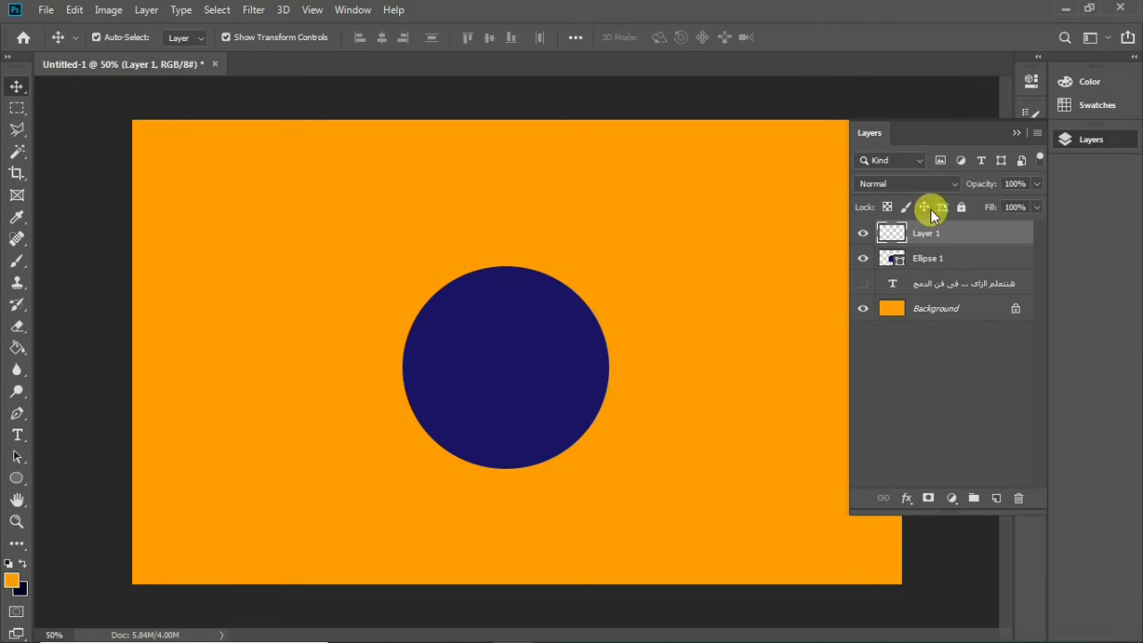
click(17, 262)
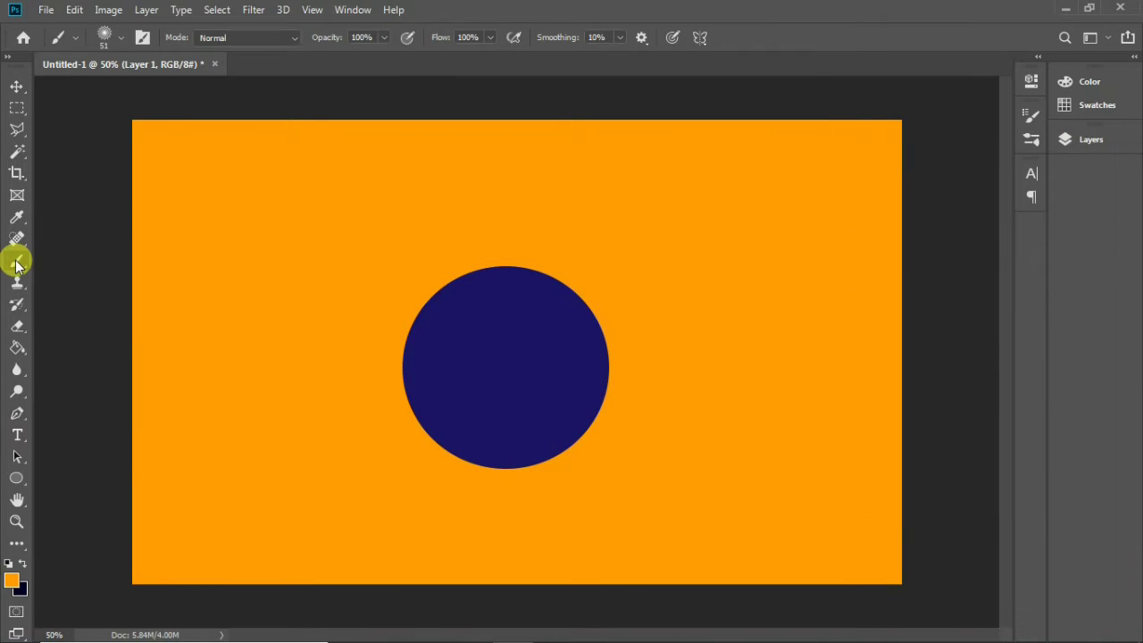
click(143, 40)
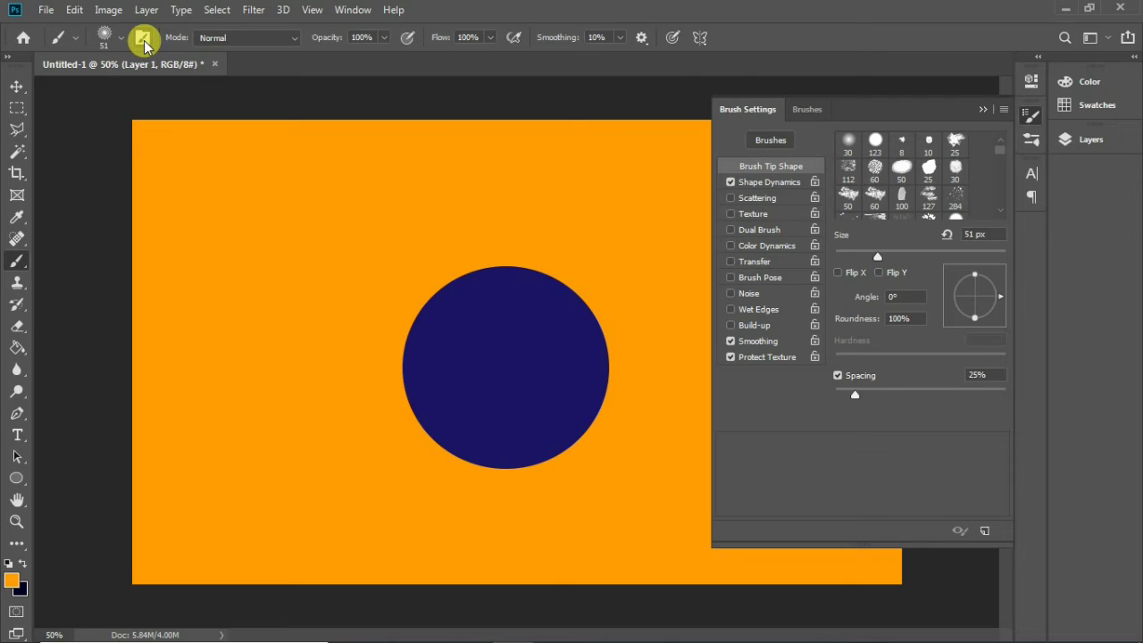
click(806, 109)
click(747, 109)
click(1033, 115)
click(125, 40)
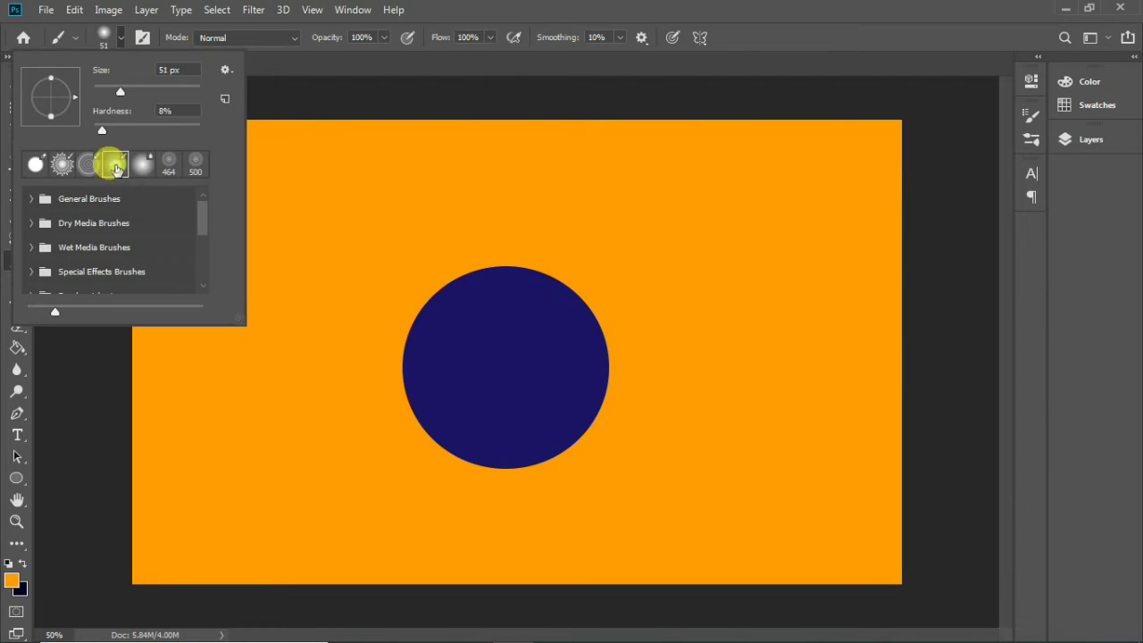
drag(126, 95, 149, 95)
drag(150, 93, 159, 92)
Set the foreground colour to light pink and dab one soft spot on Layer 1 near the canvas's upper-right corner
click(1091, 140)
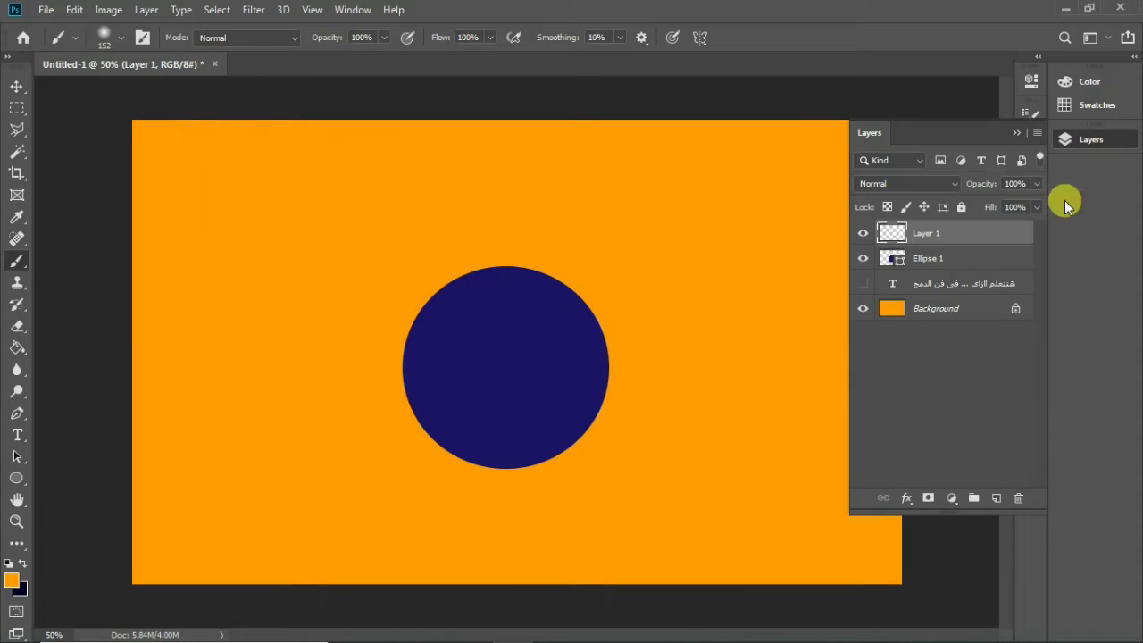
click(14, 585)
click(491, 470)
drag(96, 383, 92, 380)
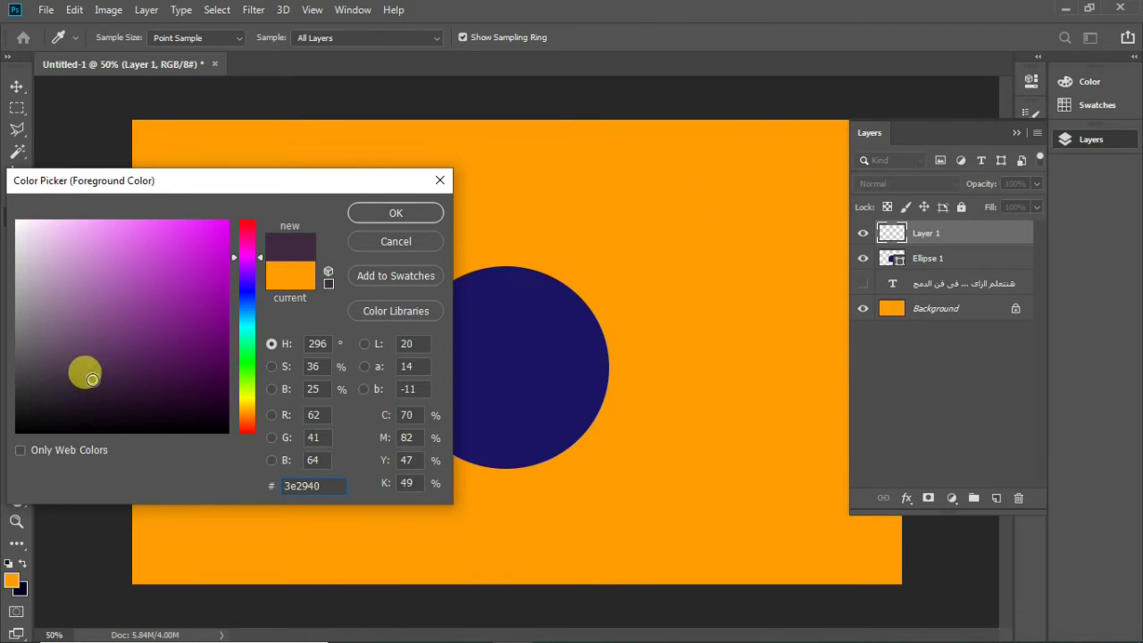
click(427, 215)
click(12, 581)
click(75, 223)
key(Return)
click(783, 200)
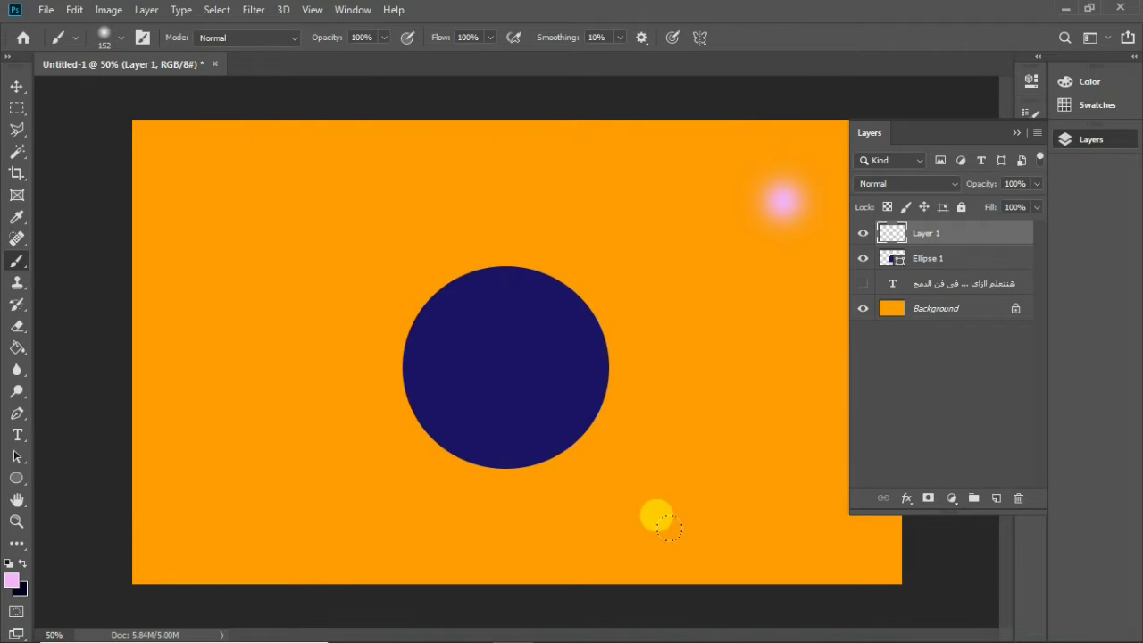
Enlarge the soft pink spot on Layer 1 and shift it slightly up near the canvas's upper-right corner
click(1072, 140)
click(16, 87)
drag(731, 251, 694, 288)
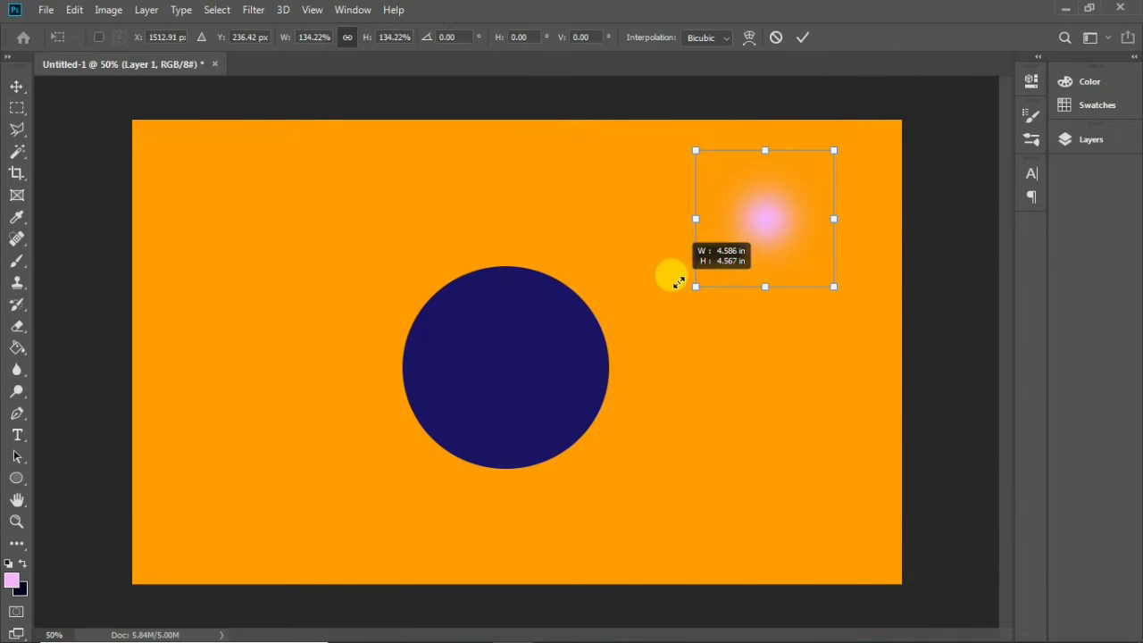
drag(833, 145, 857, 117)
mouse_move(784, 211)
mouse_down()
mouse_move(768, 199)
mouse_move(776, 190)
mouse_up()
click(1088, 139)
click(943, 230)
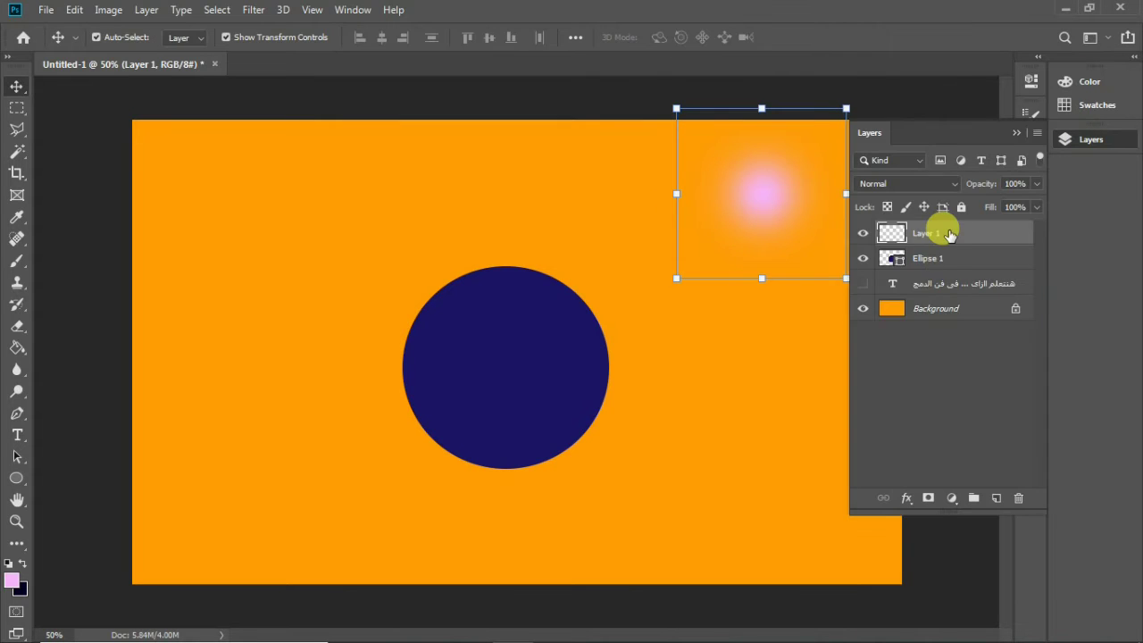
right_click(949, 234)
click(950, 234)
Reposition the pink spot and warp it into a diagonal streak of light rising to the right
drag(778, 194, 739, 235)
key(ctrl+t)
click(749, 37)
drag(670, 279, 580, 303)
mouse_move(714, 243)
mouse_down()
mouse_move(705, 234)
mouse_move(702, 246)
mouse_up()
mouse_move(840, 301)
mouse_down()
mouse_move(781, 250)
mouse_move(805, 175)
mouse_up()
click(806, 39)
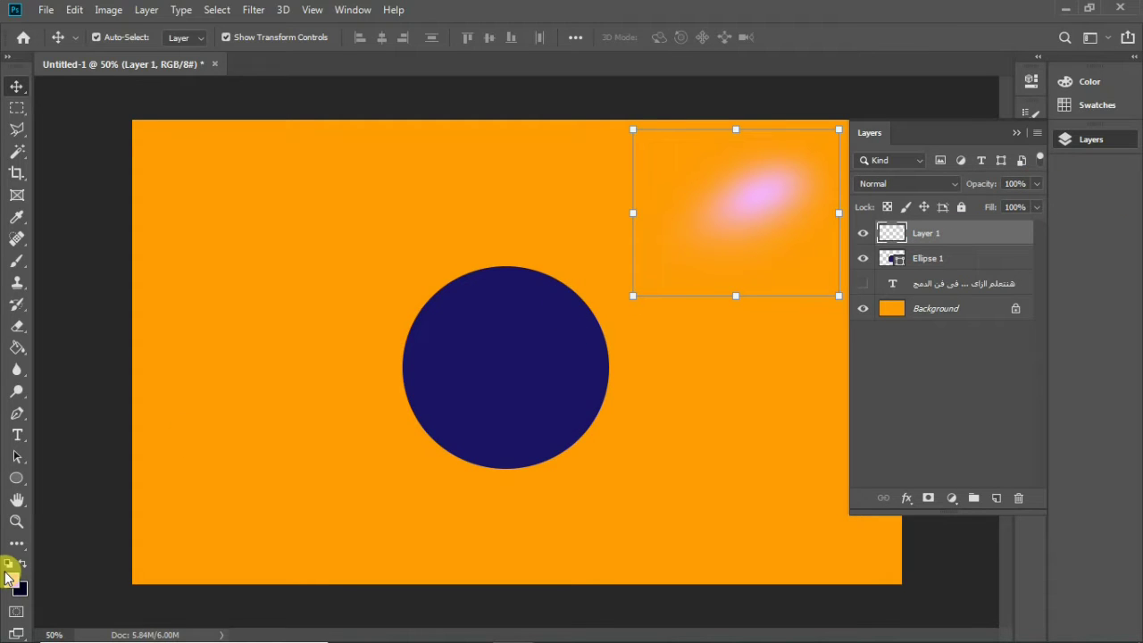
Rasterize the Ellipse 1 layer, try a pink brush stroke over the circle's upper-right edge and undo it
click(906, 257)
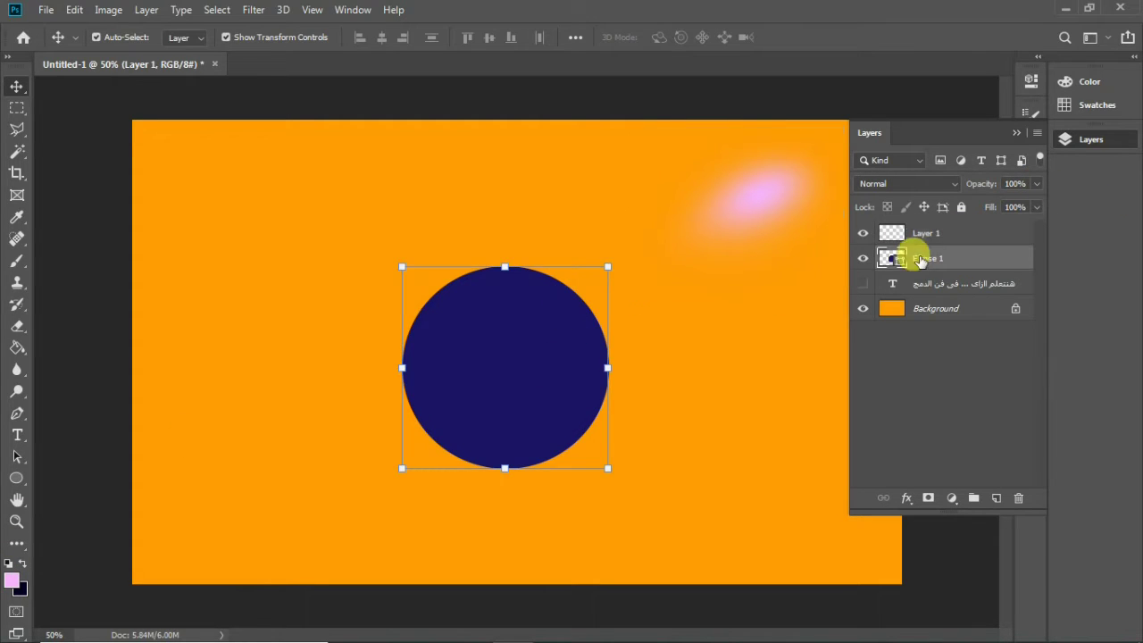
click(16, 261)
right_click(929, 259)
click(765, 256)
mouse_move(544, 273)
mouse_down()
mouse_move(568, 313)
mouse_move(545, 277)
mouse_up()
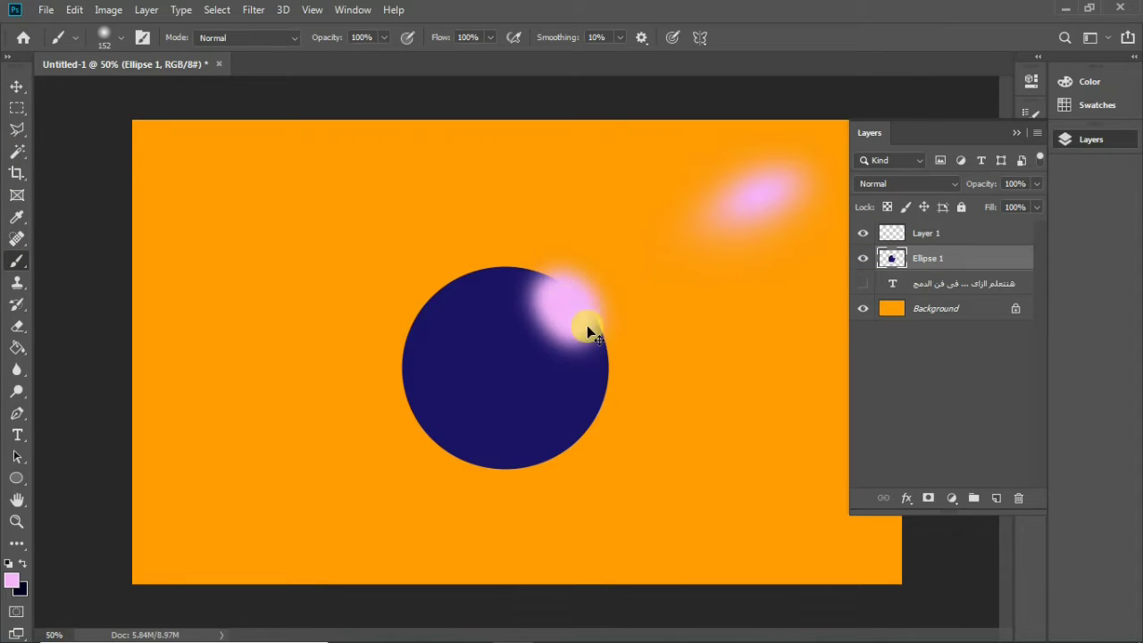
key(ctrl+z)
Dab a soft pink highlight inside the circle's upper-right edge on a new layer and set its opacity to 77%
click(996, 497)
click(562, 310)
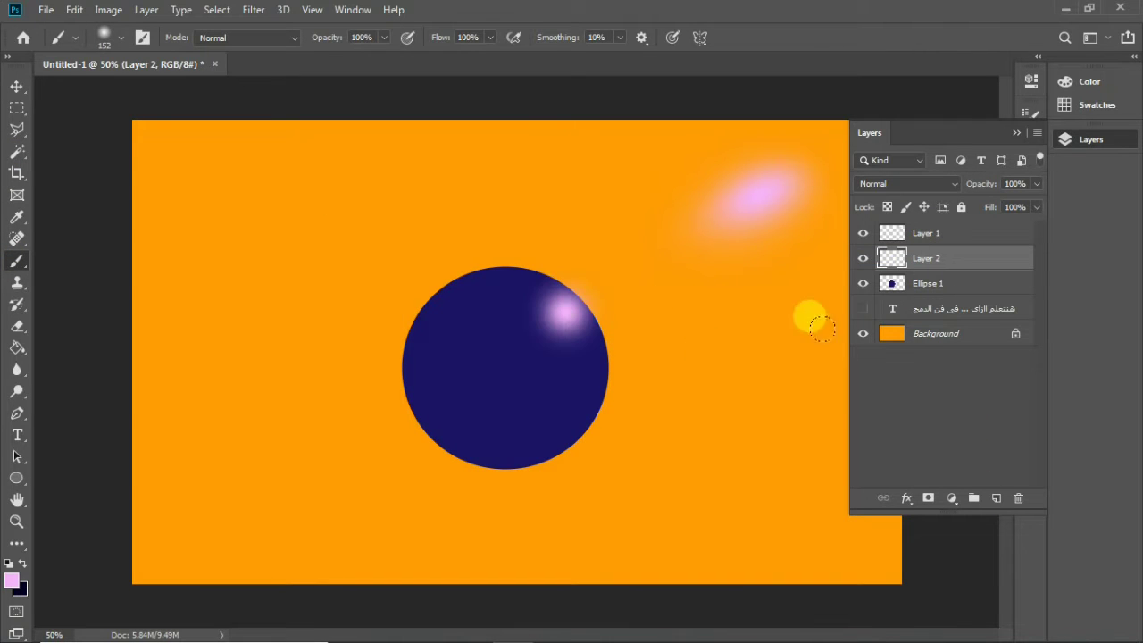
drag(1021, 207, 1015, 204)
key(v)
mouse_move(543, 293)
mouse_down()
mouse_move(572, 318)
mouse_move(592, 295)
mouse_up()
click(568, 258)
click(749, 36)
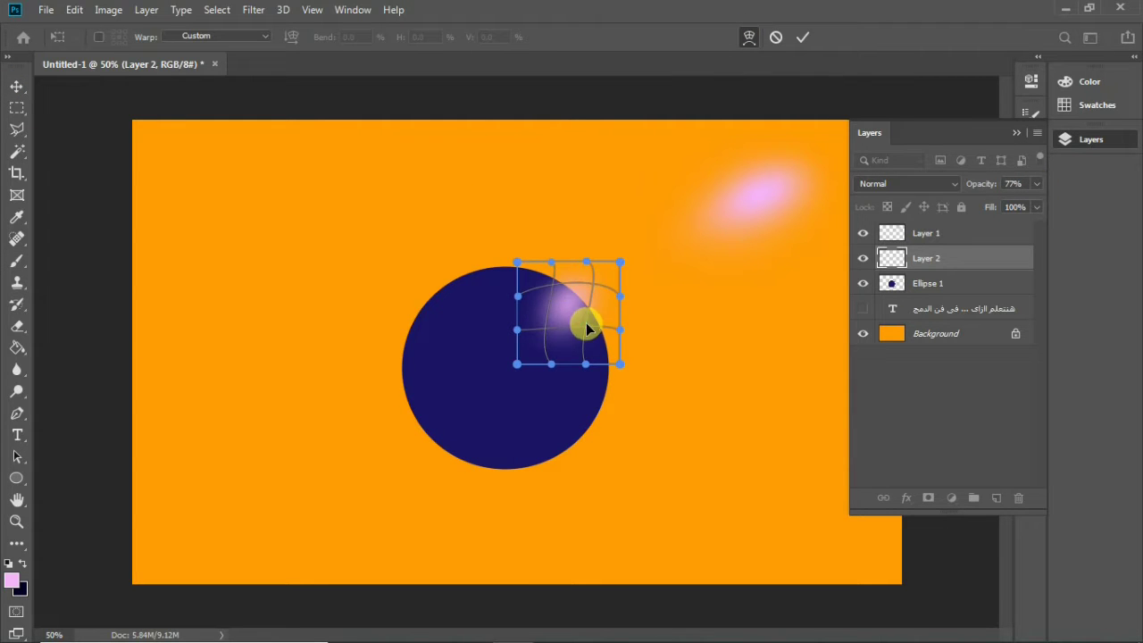
click(776, 38)
Hide Layer 2 with the pink highlight
click(862, 258)
Try painting on Ellipse 1 within a Magic Wand selection based on Layer 2, undo the stroke and deselect
click(18, 150)
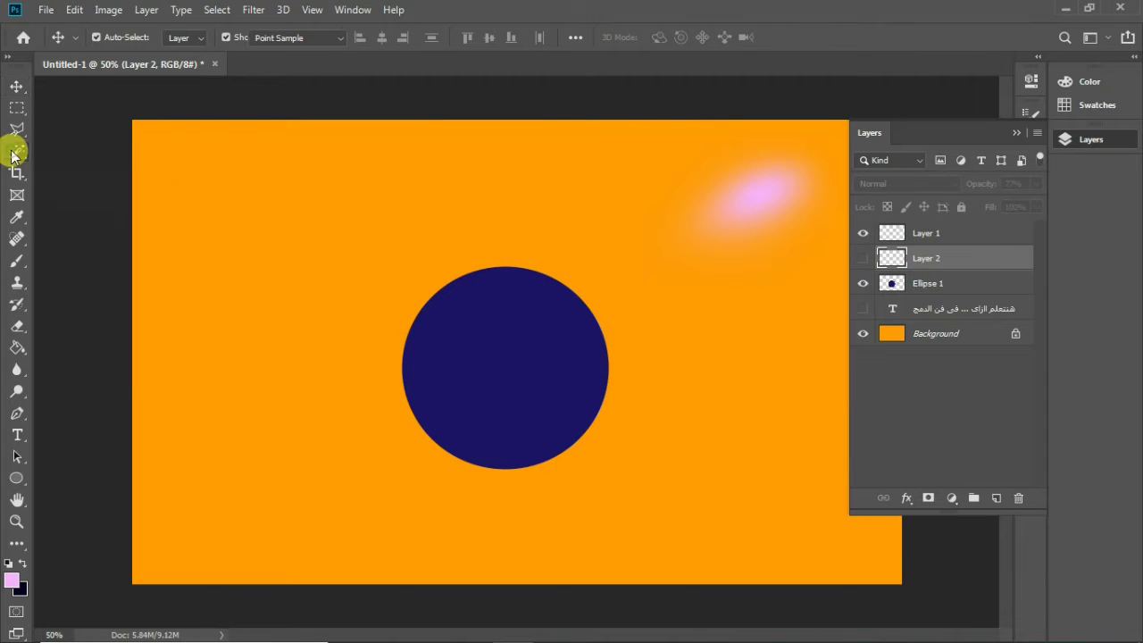
click(543, 403)
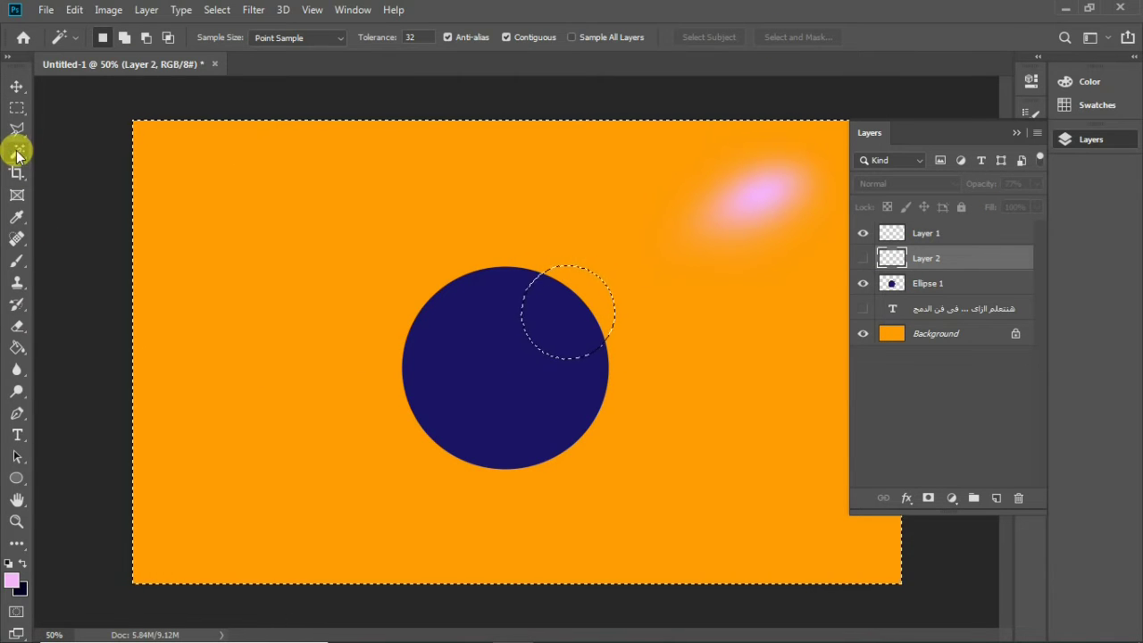
click(933, 285)
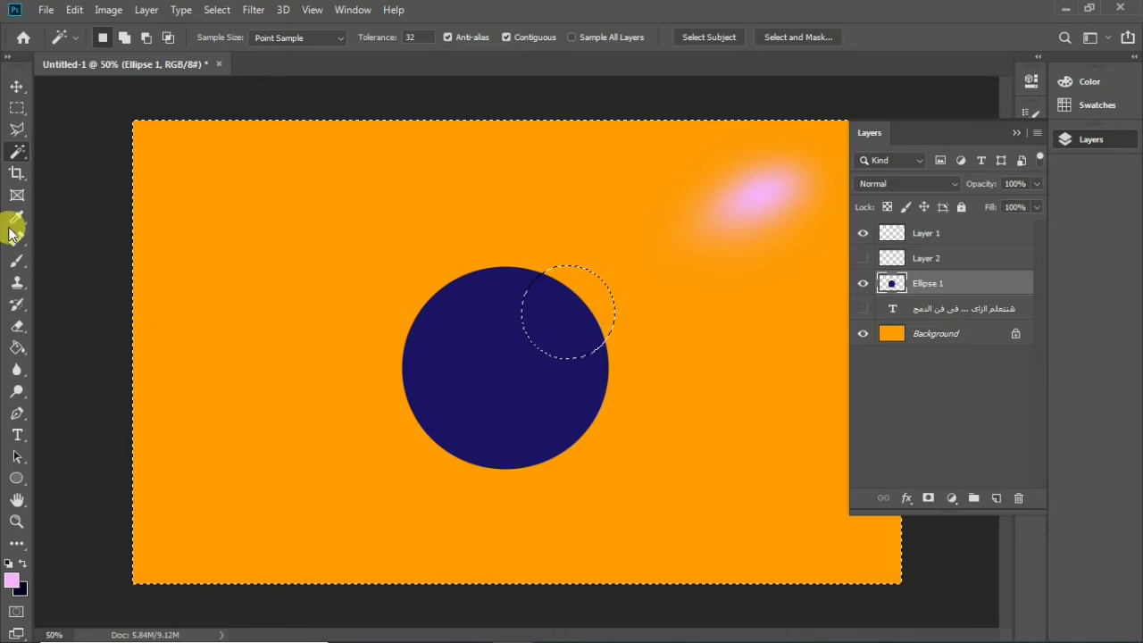
click(17, 260)
mouse_move(585, 344)
mouse_down()
mouse_move(559, 301)
mouse_move(575, 308)
mouse_up()
key(ctrl+z)
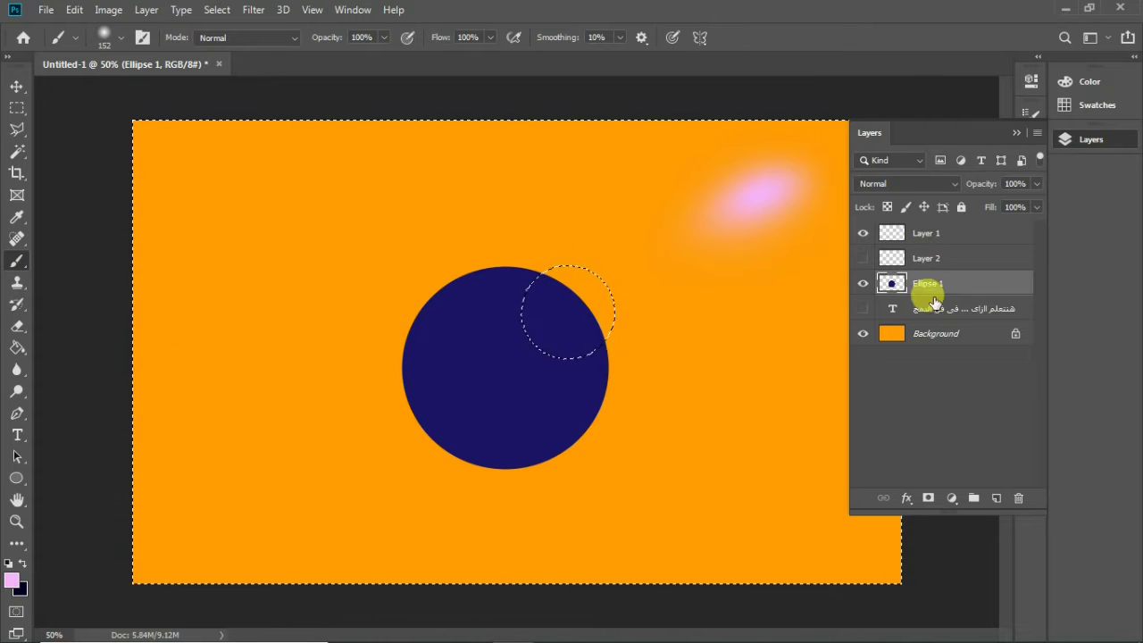
key(m)
key(ctrl+d)
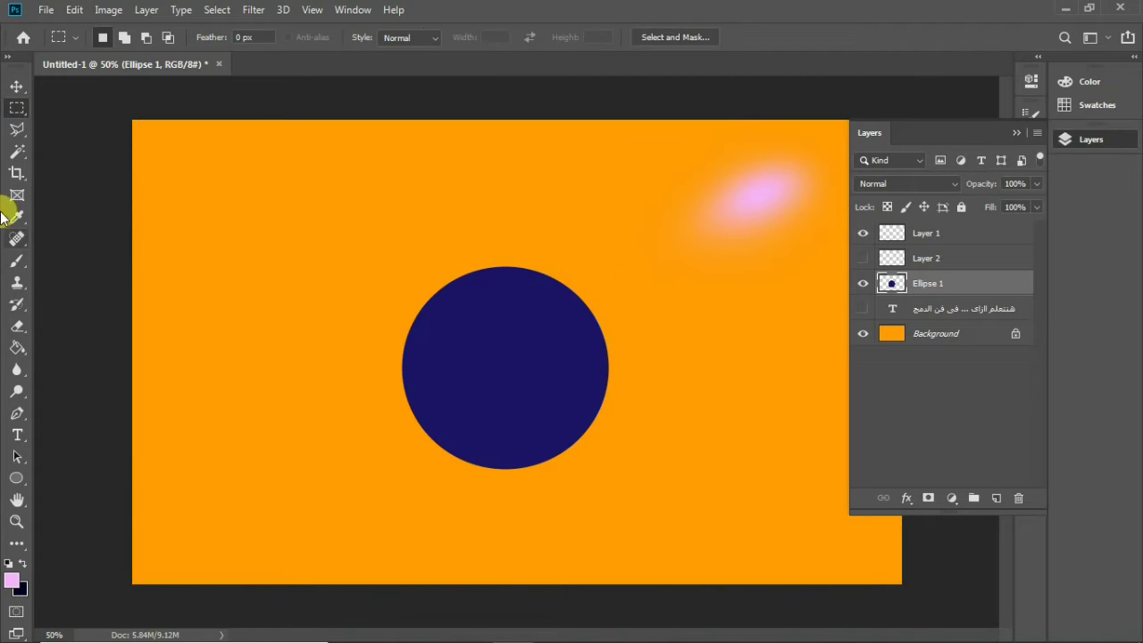
Try painting pink on Ellipse 1 inside an elliptical selection overlapping the circle's upper-right edge, undo the stroke and deselect
key(shift+m)
mouse_move(510, 253)
mouse_down()
mouse_move(618, 384)
mouse_move(631, 367)
mouse_move(640, 374)
mouse_up()
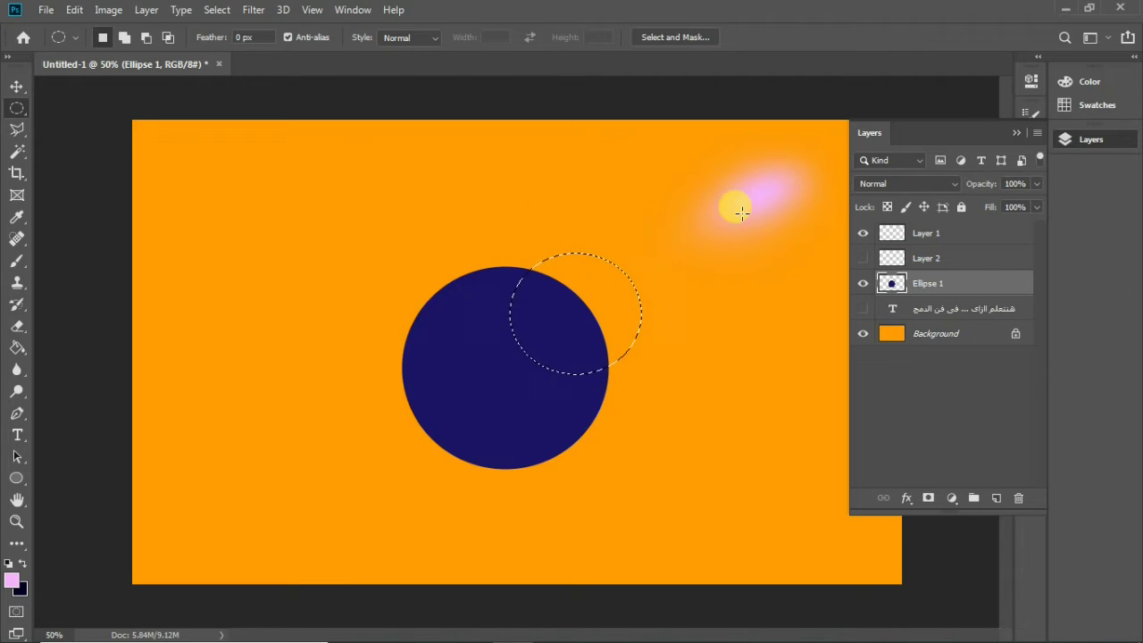
click(17, 260)
mouse_move(580, 338)
mouse_down()
mouse_move(522, 259)
mouse_move(665, 227)
mouse_up()
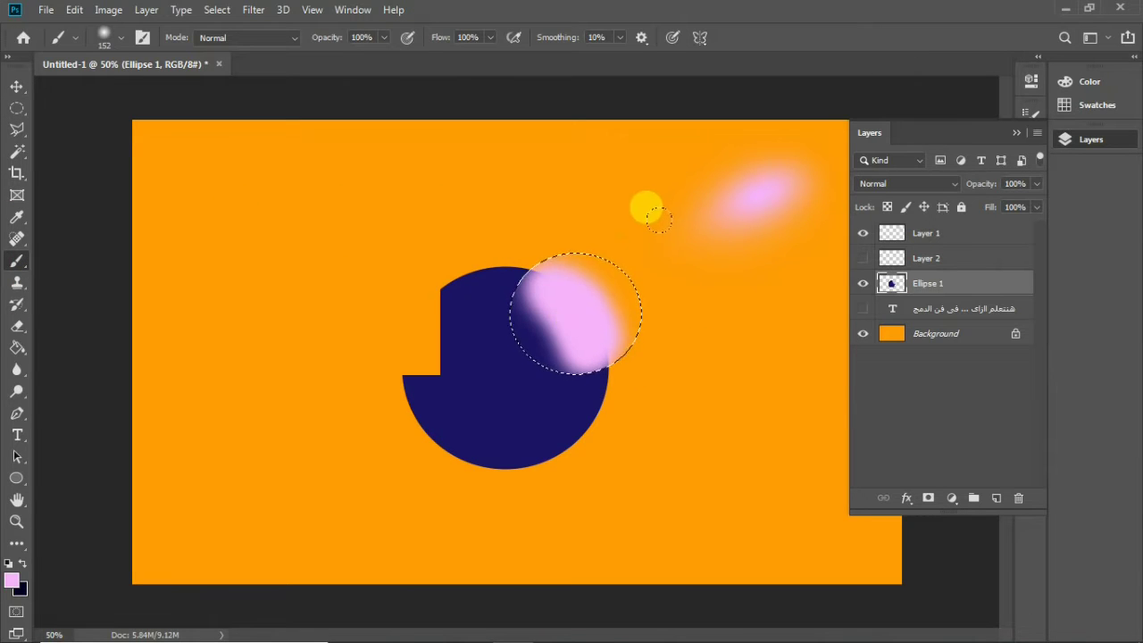
key(ctrl+z)
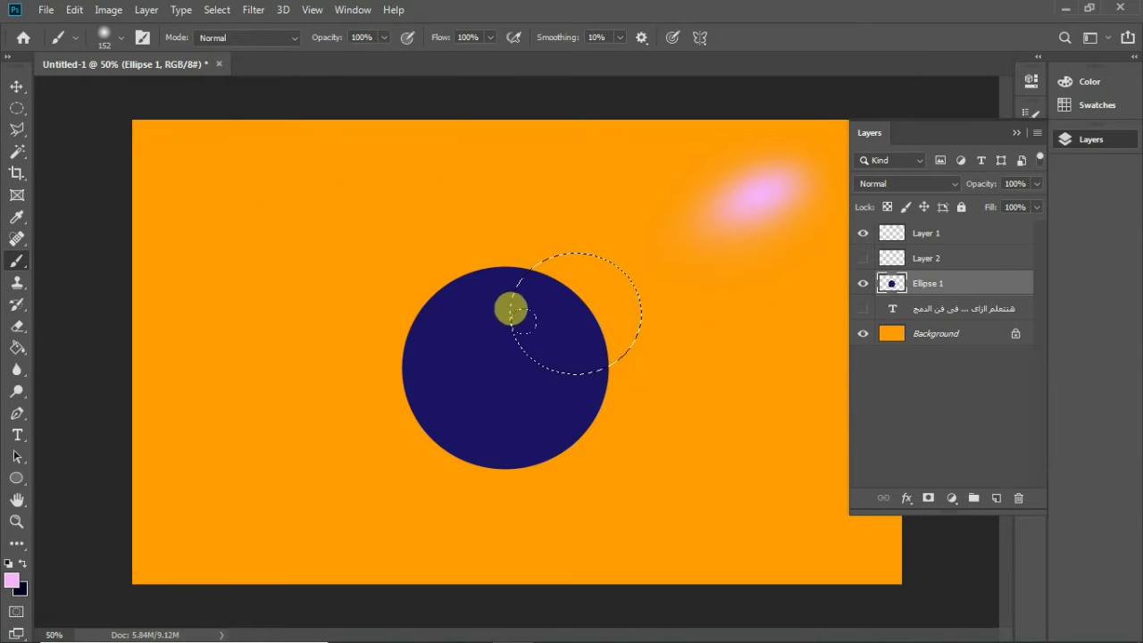
key(m)
click(566, 333)
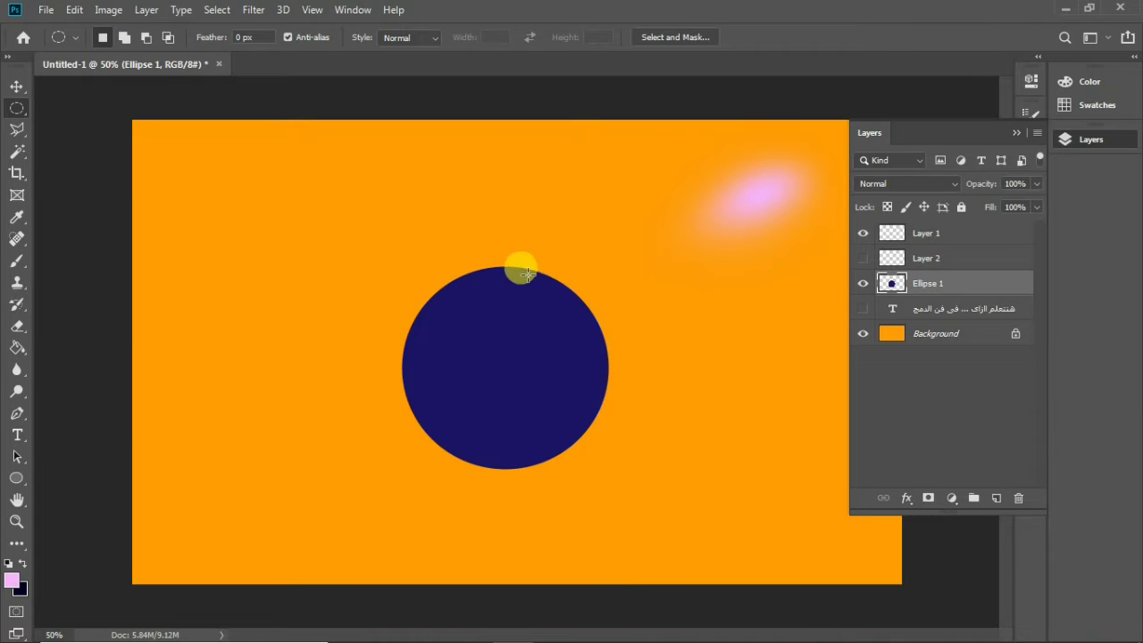
Make an elliptical selection inside the circle's upper-right part and add a new layer above Ellipse 1
drag(566, 314, 550, 334)
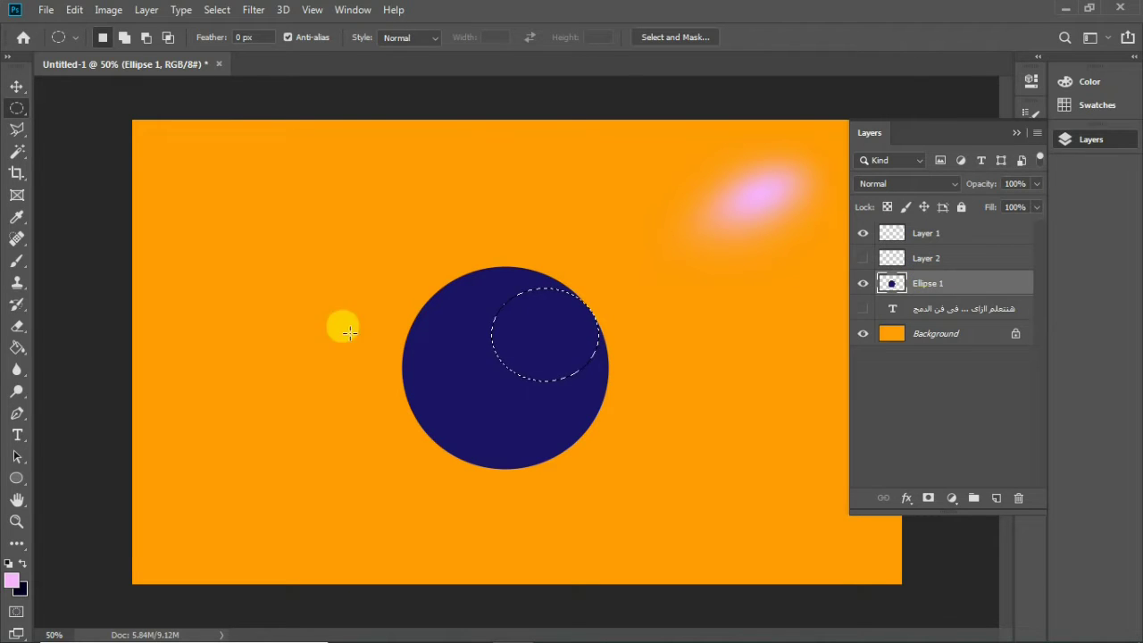
click(996, 498)
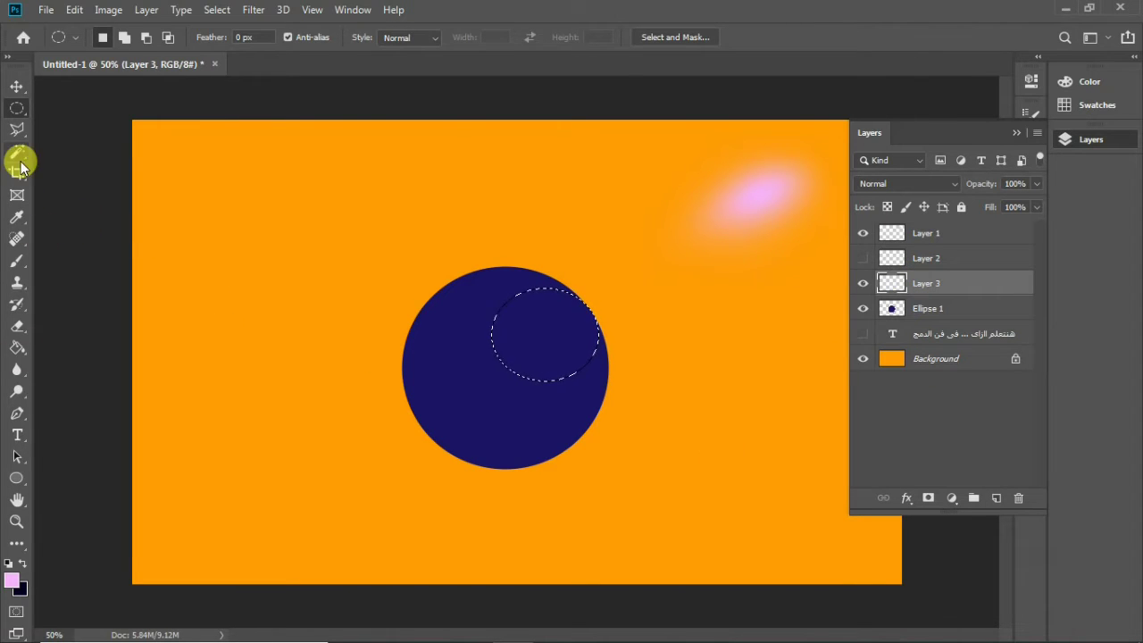
Try painting a soft pink highlight on Layer 3 inside the elliptical selection and reshaping it with Free Transform
click(17, 260)
mouse_move(548, 324)
mouse_down()
mouse_move(557, 268)
mouse_move(515, 255)
mouse_move(510, 294)
mouse_move(554, 280)
mouse_up()
click(1034, 184)
drag(995, 200, 1010, 205)
click(1067, 141)
click(17, 86)
mouse_move(564, 319)
mouse_down()
mouse_move(569, 308)
mouse_move(558, 310)
mouse_up()
key(ctrl+t)
drag(493, 281, 534, 348)
drag(599, 374, 576, 368)
key(Return)
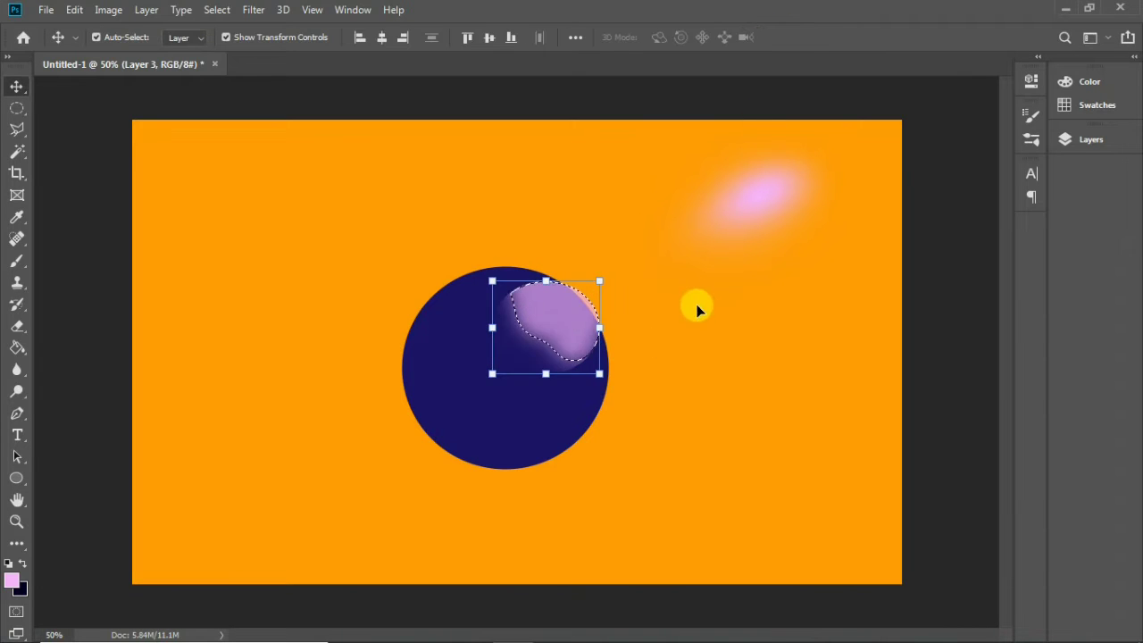
Show Layer 2 and warp its pink highlight slightly larger over the circle's upper-right edge
click(1067, 140)
click(863, 259)
click(571, 319)
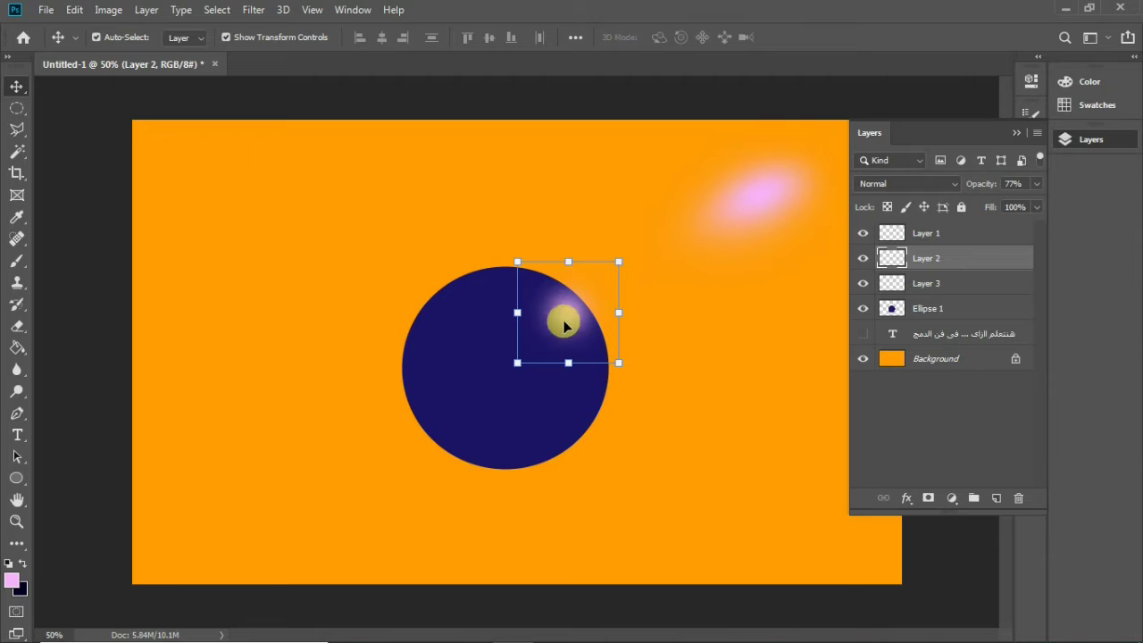
key(ctrl+t)
click(740, 36)
drag(517, 361, 490, 387)
drag(551, 326, 589, 345)
click(813, 38)
Nudge the pink highlight on Layer 2 to the right, toward the circle's edge
key(Right)
key(Right)
key(Right)
key(Right)
key(Right)
key(Right)
key(Right)
key(Right)
key(Right)
key(Right)
key(Right)
key(Right)
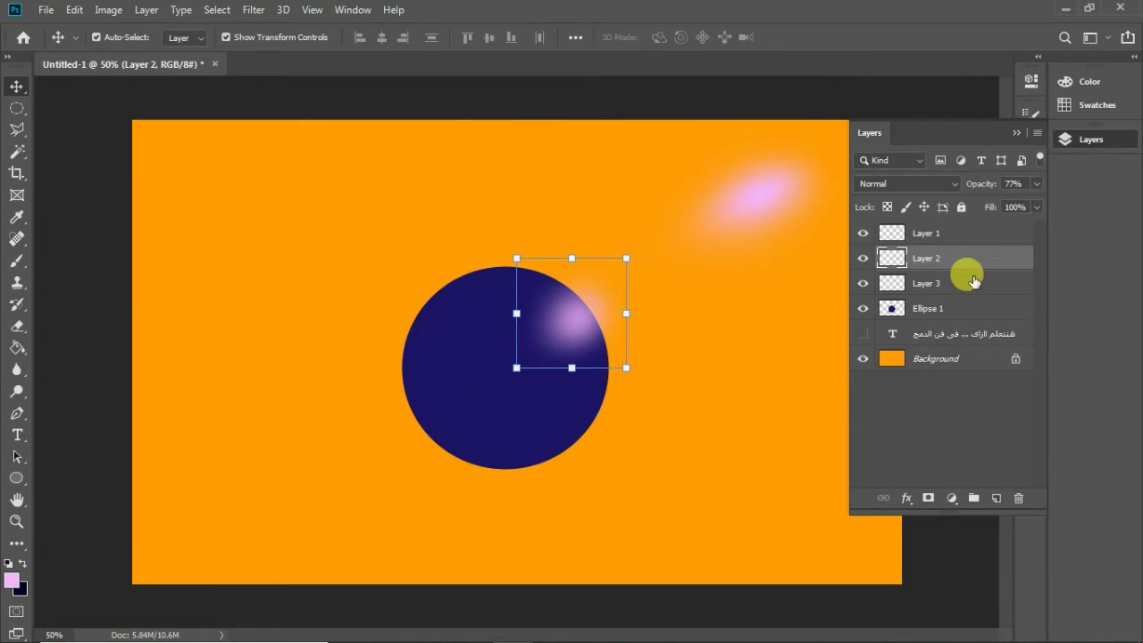
Try trimming the highlight that spills past the circle's upper-right edge with the eraser and brush, and undo the strokes
click(18, 327)
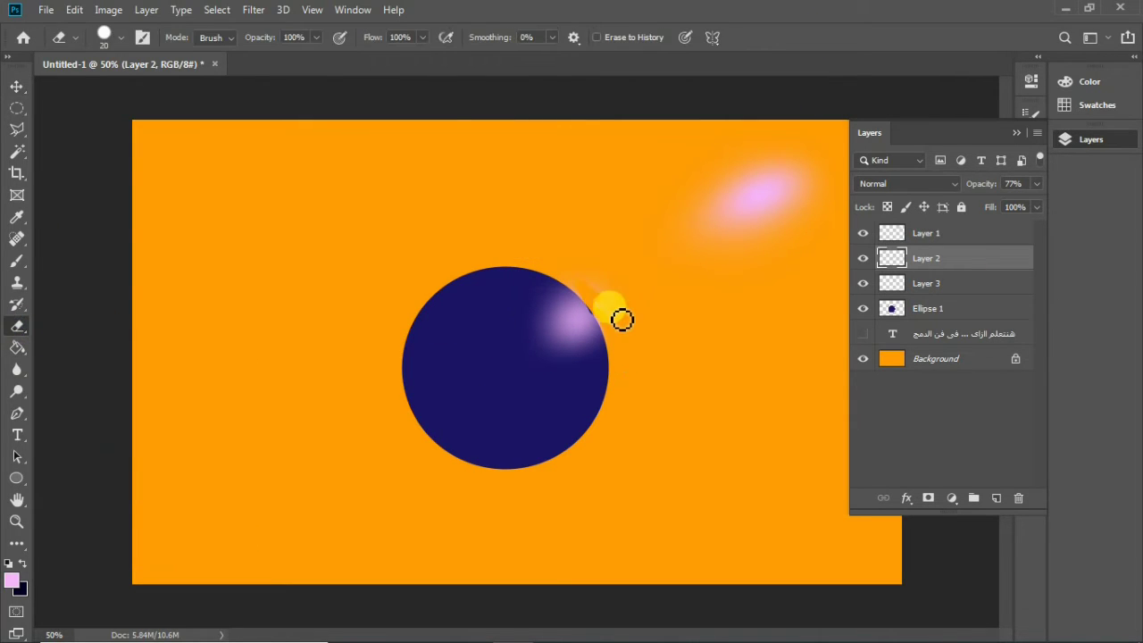
click(120, 36)
click(68, 159)
key(b)
click(614, 325)
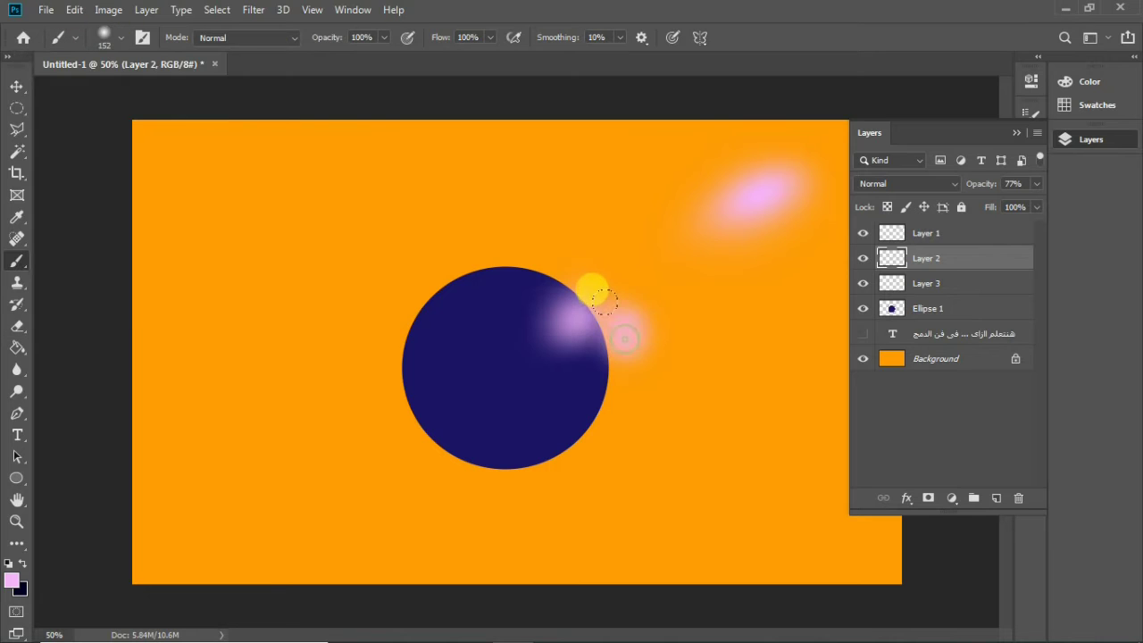
key(ctrl+z)
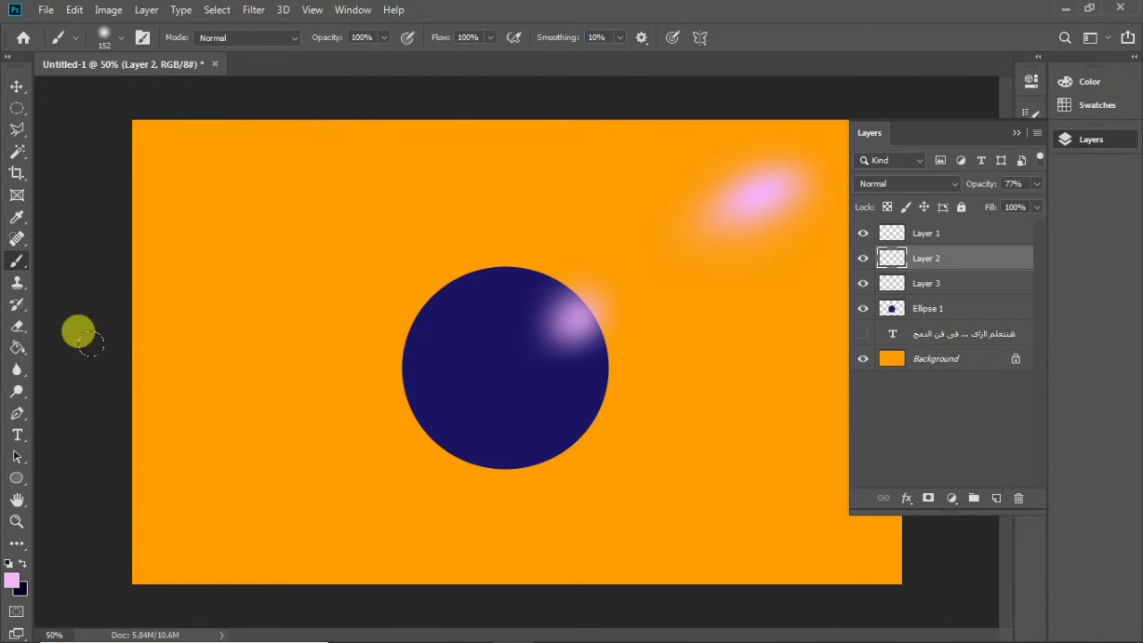
Sample the canvas orange, paint it on Layer 2 over the highlight spilling outside the circle, and shift the layer slightly
click(14, 347)
click(15, 262)
click(21, 589)
click(671, 502)
key(Return)
drag(613, 301, 634, 344)
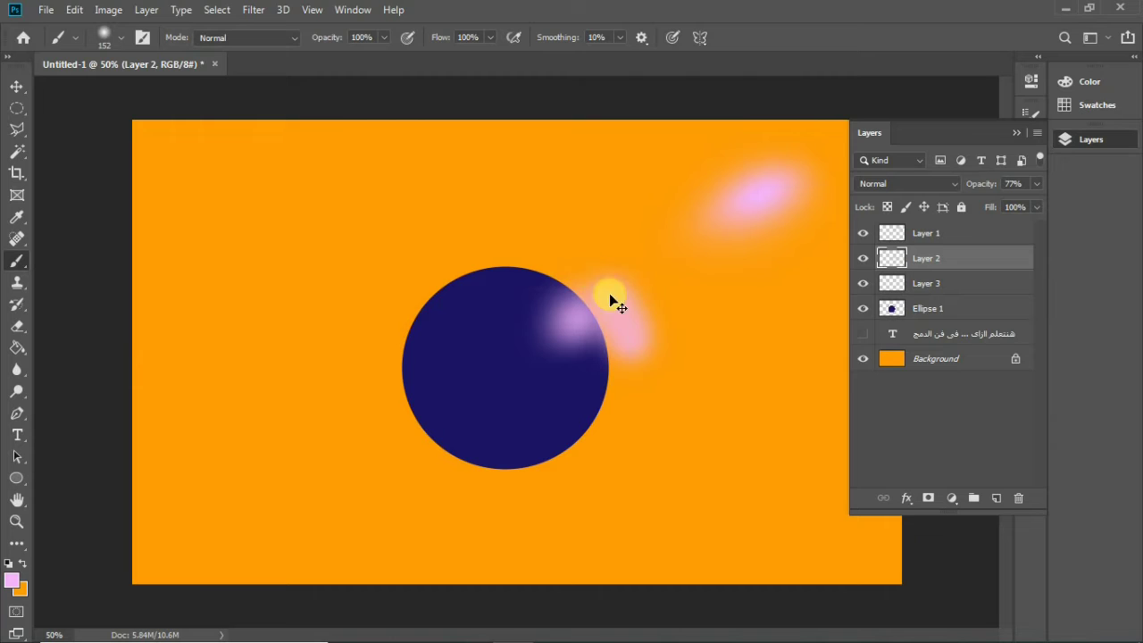
key(ctrl+z)
click(22, 563)
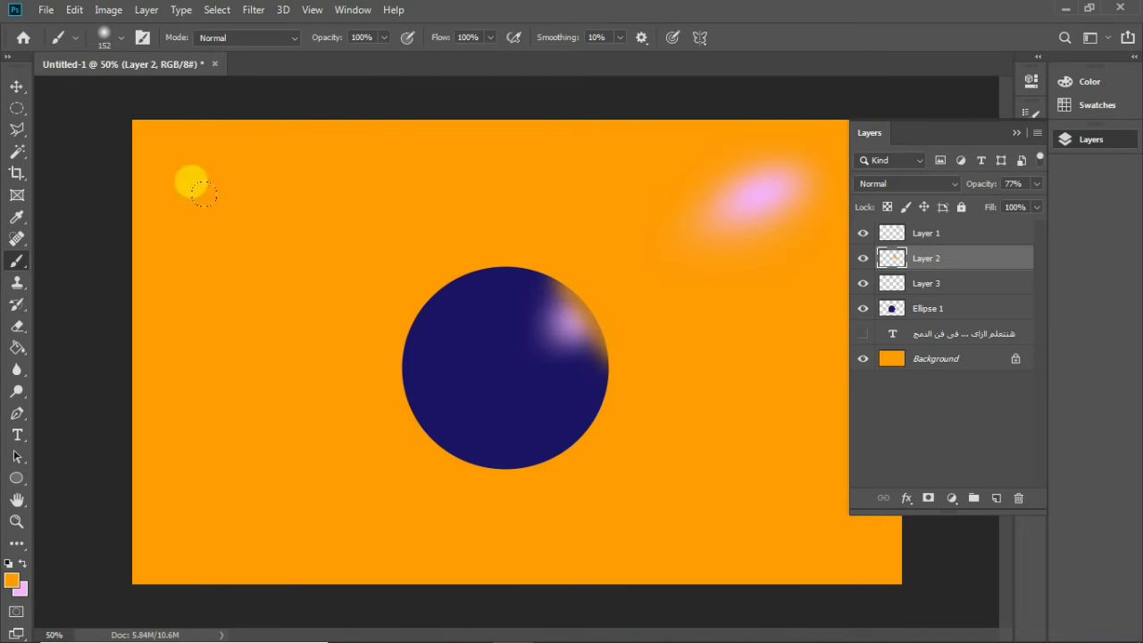
click(17, 87)
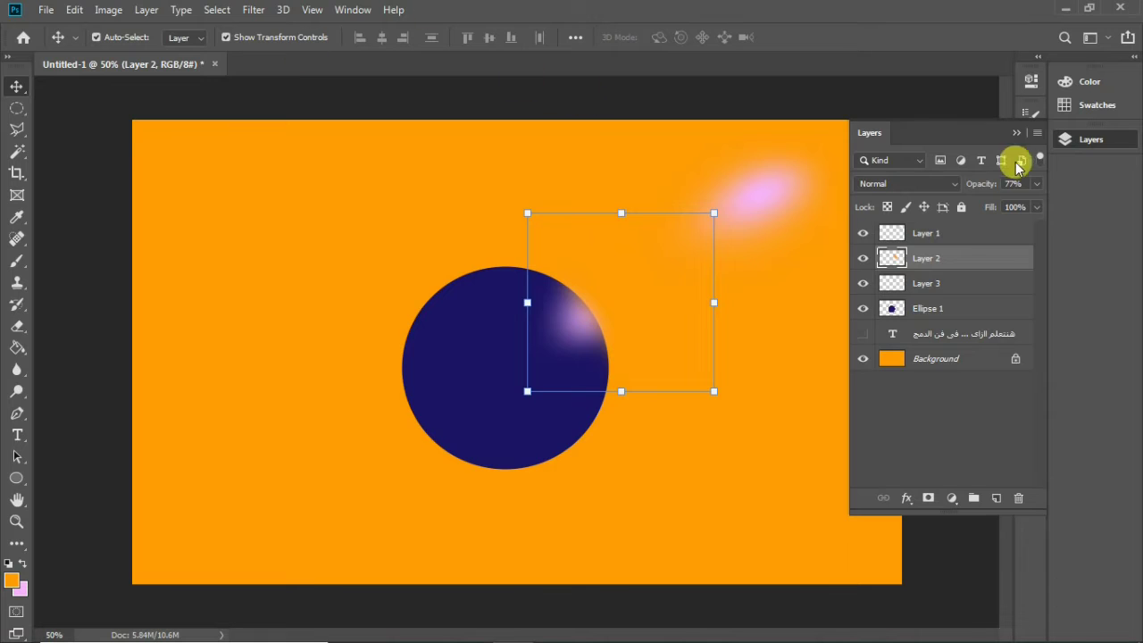
click(1096, 138)
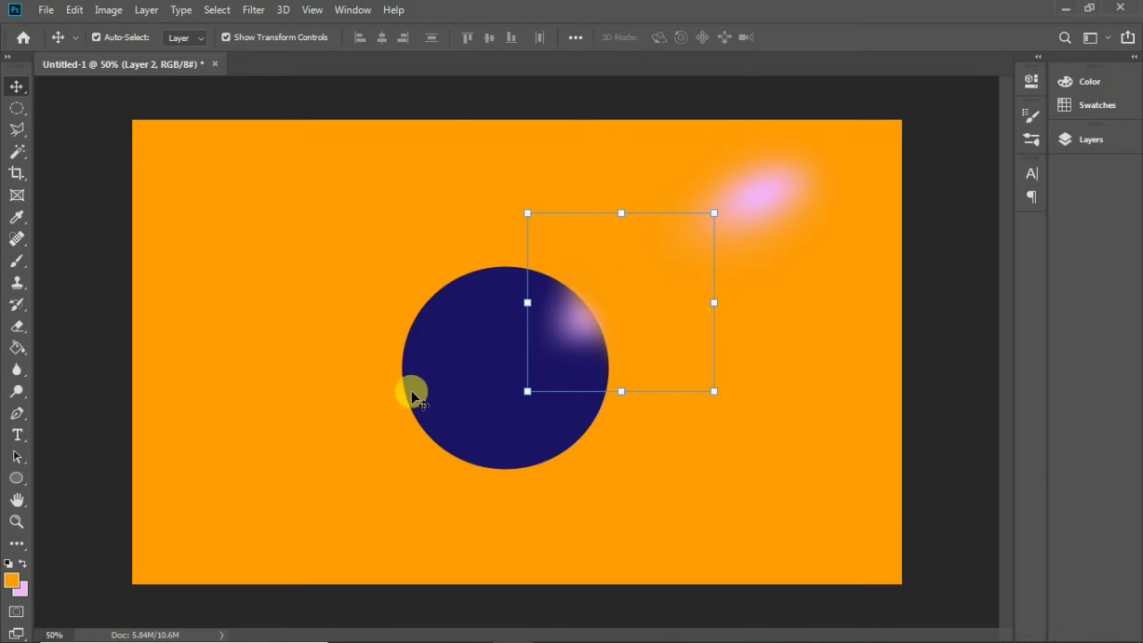
Select Ellipse 1 and make a polygonal selection around the circle's lower-left edge
click(1085, 139)
click(888, 308)
click(17, 108)
drag(412, 404, 458, 456)
click(17, 127)
click(395, 368)
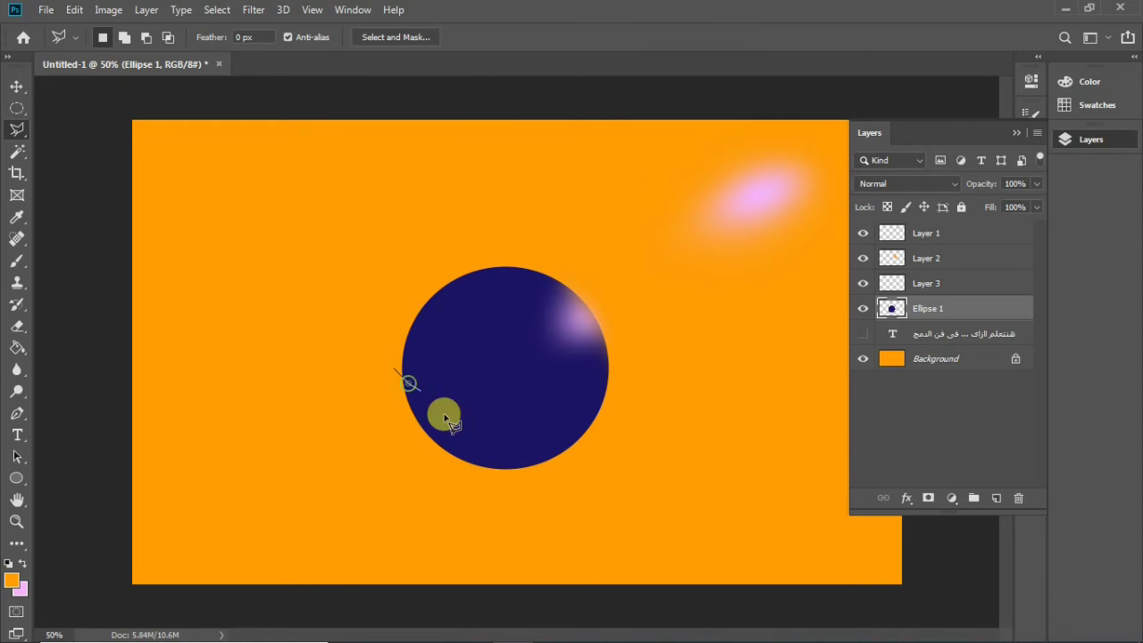
click(520, 466)
click(492, 479)
click(393, 441)
click(396, 369)
Set the foreground colour to a very dark navy based on the circle's blue
click(17, 260)
click(13, 581)
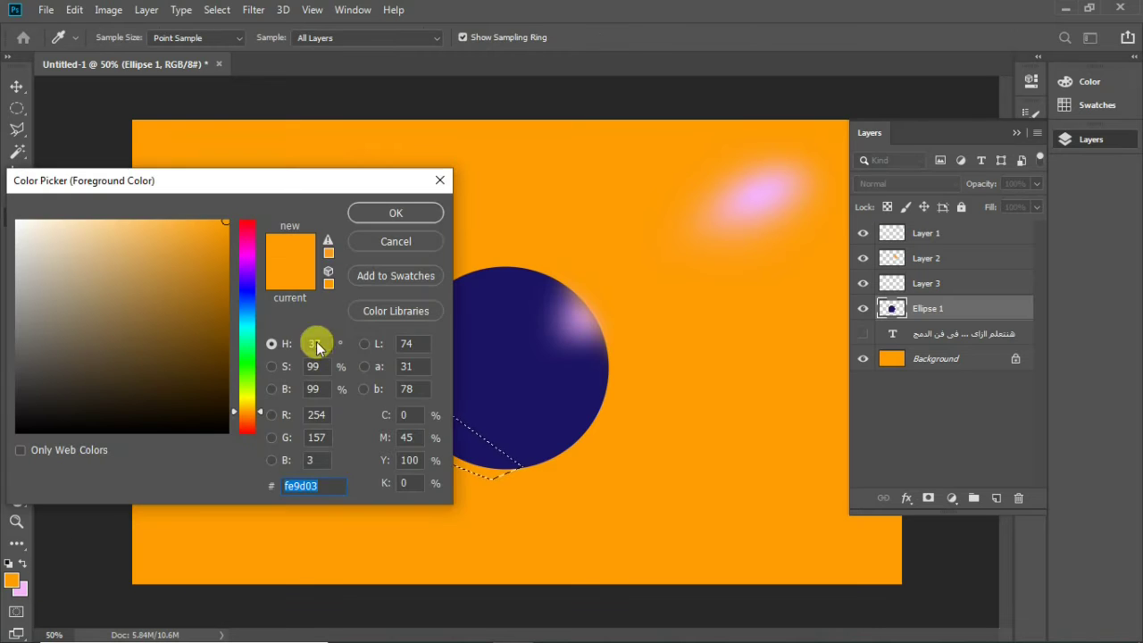
click(477, 454)
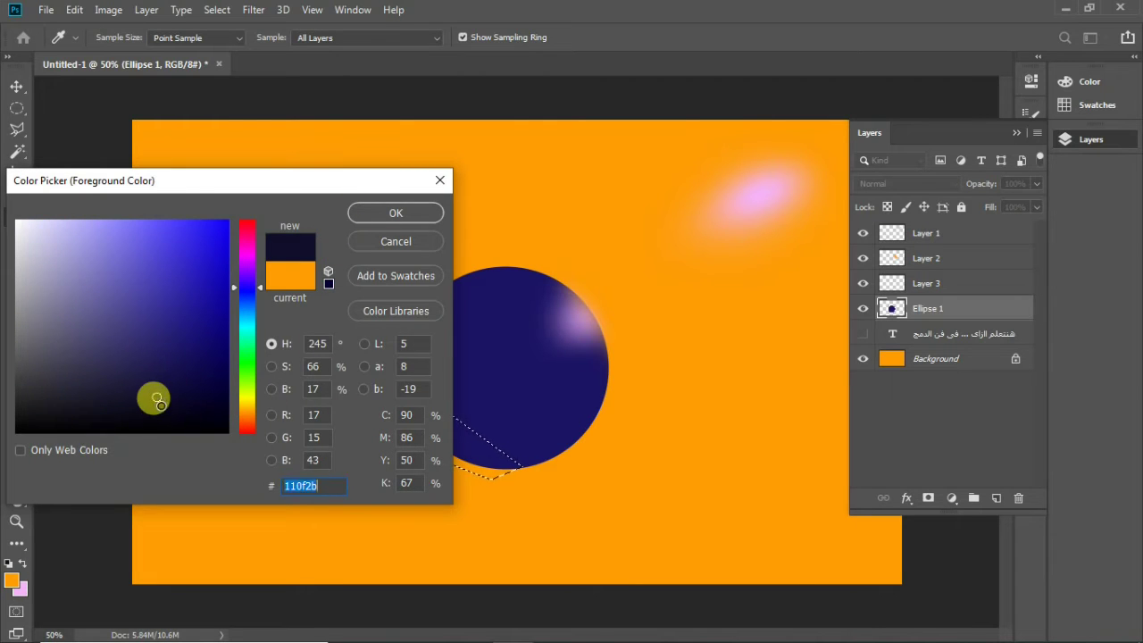
key(Return)
Try painting dark shading on Ellipse 1 within the polygonal selection, undo it and deselect
mouse_move(463, 471)
mouse_down()
mouse_move(369, 401)
mouse_move(352, 348)
mouse_move(294, 419)
mouse_up()
click(14, 85)
drag(467, 464, 427, 432)
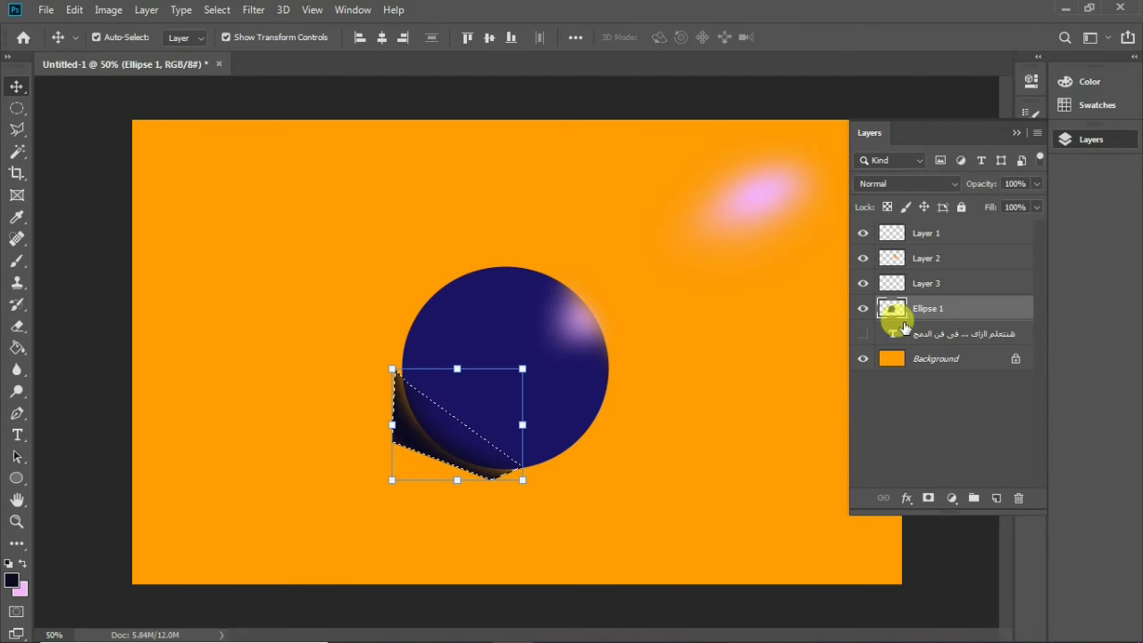
click(16, 106)
click(447, 446)
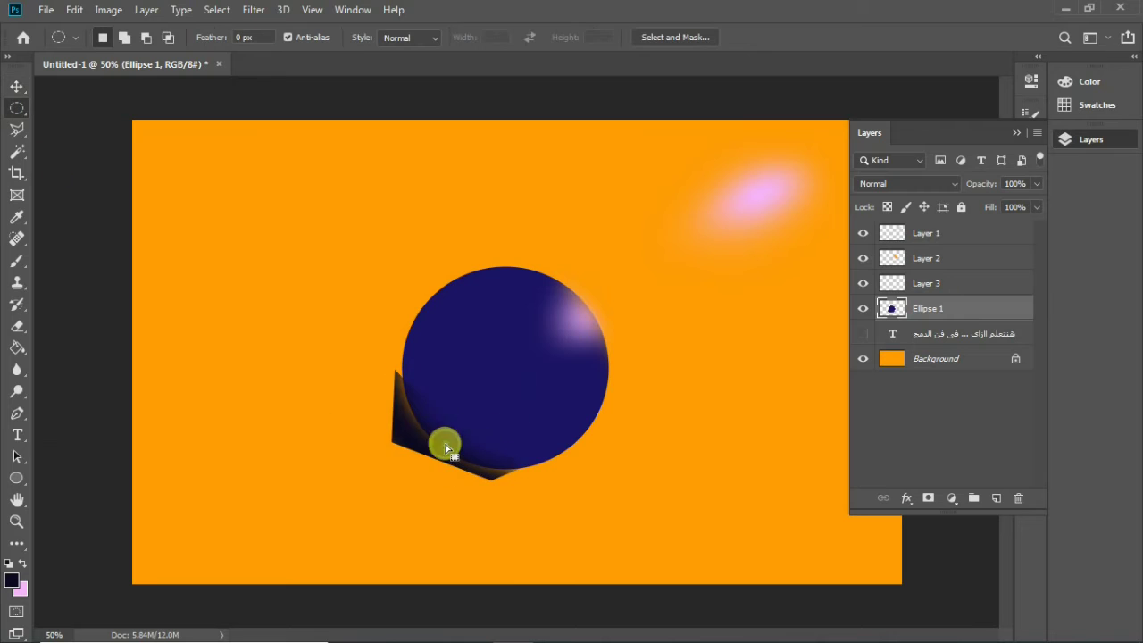
key(ctrl+z)
key(ctrl+z)
key(ctrl+z)
mouse_move(447, 442)
mouse_down()
mouse_move(463, 431)
mouse_move(447, 448)
mouse_up()
key(ctrl+d)
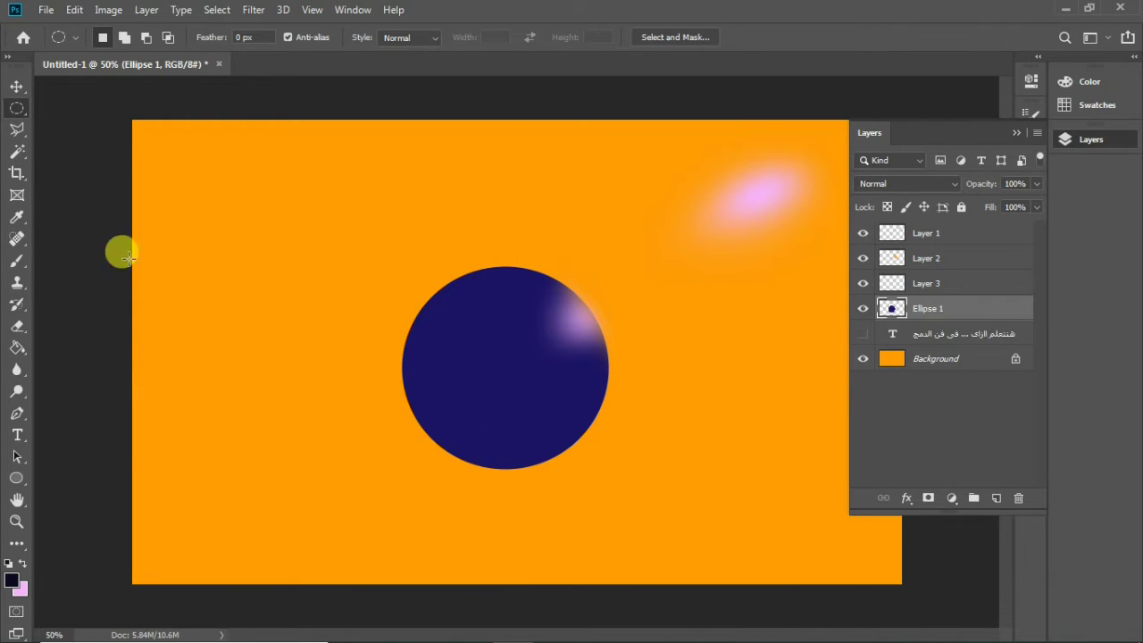
Add a new layer above Ellipse 1 and paint a soft dark navy stroke along the circle's lower-left edge
click(17, 262)
click(381, 370)
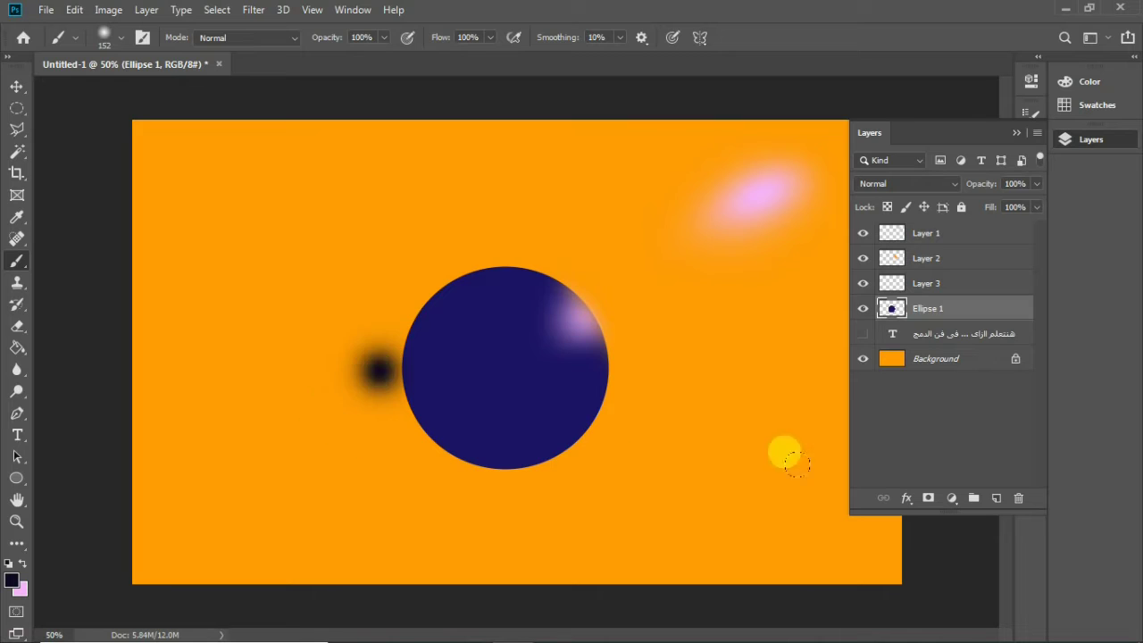
key(ctrl+z)
click(996, 498)
mouse_move(365, 357)
mouse_down()
mouse_move(367, 378)
mouse_move(434, 449)
mouse_move(492, 462)
mouse_up()
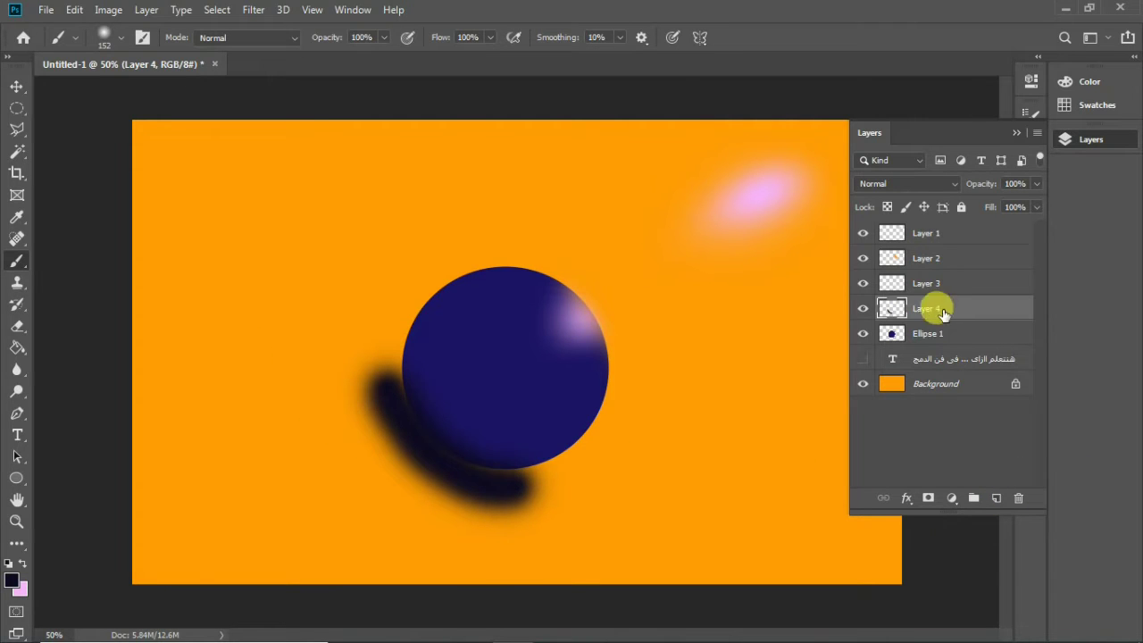
Cover the dark shading outside the circle on Layer 4 with a soft 80 px orange brush and lower the layer's opacity to 58%
click(18, 319)
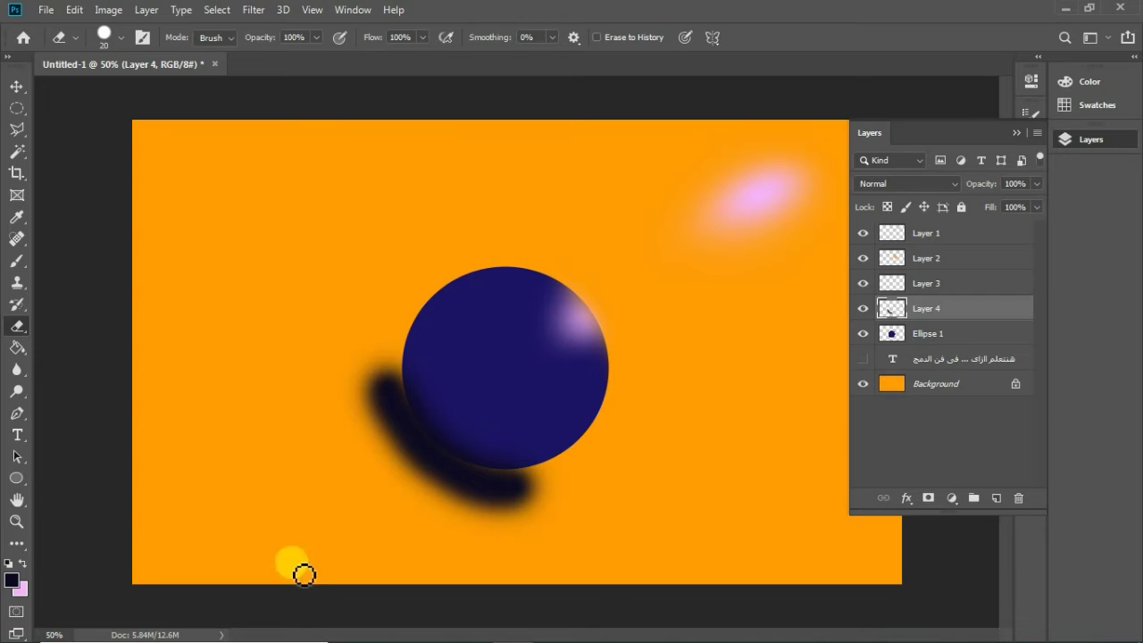
click(24, 593)
drag(532, 494, 476, 505)
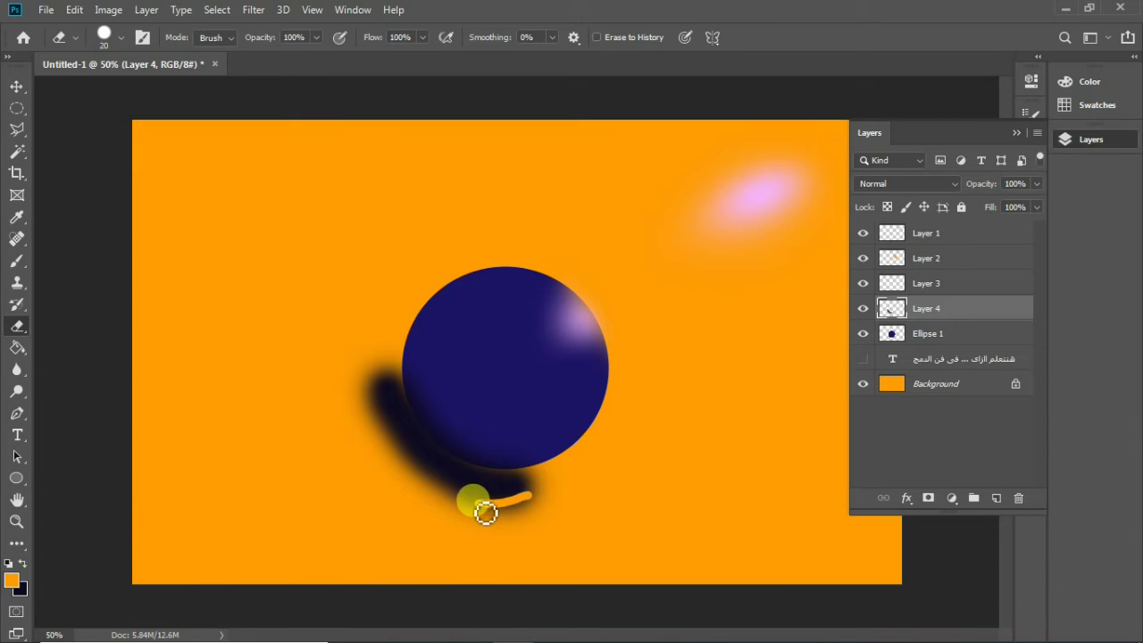
click(119, 43)
click(63, 162)
mouse_move(545, 475)
mouse_down()
mouse_move(490, 492)
mouse_move(531, 482)
mouse_move(503, 504)
mouse_move(416, 474)
mouse_up()
click(119, 43)
click(136, 93)
mouse_move(494, 503)
mouse_down()
mouse_move(396, 456)
mouse_move(367, 371)
mouse_move(406, 513)
mouse_move(375, 466)
mouse_move(384, 436)
mouse_move(371, 360)
mouse_move(396, 430)
mouse_move(454, 491)
mouse_move(533, 501)
mouse_move(450, 478)
mouse_move(529, 496)
mouse_move(502, 515)
mouse_move(461, 492)
mouse_move(533, 485)
mouse_move(424, 476)
mouse_move(452, 484)
mouse_move(363, 357)
mouse_move(366, 454)
mouse_move(451, 487)
mouse_move(409, 453)
mouse_move(374, 361)
mouse_move(353, 410)
mouse_move(370, 364)
mouse_move(415, 446)
mouse_up()
key(ctrl+z)
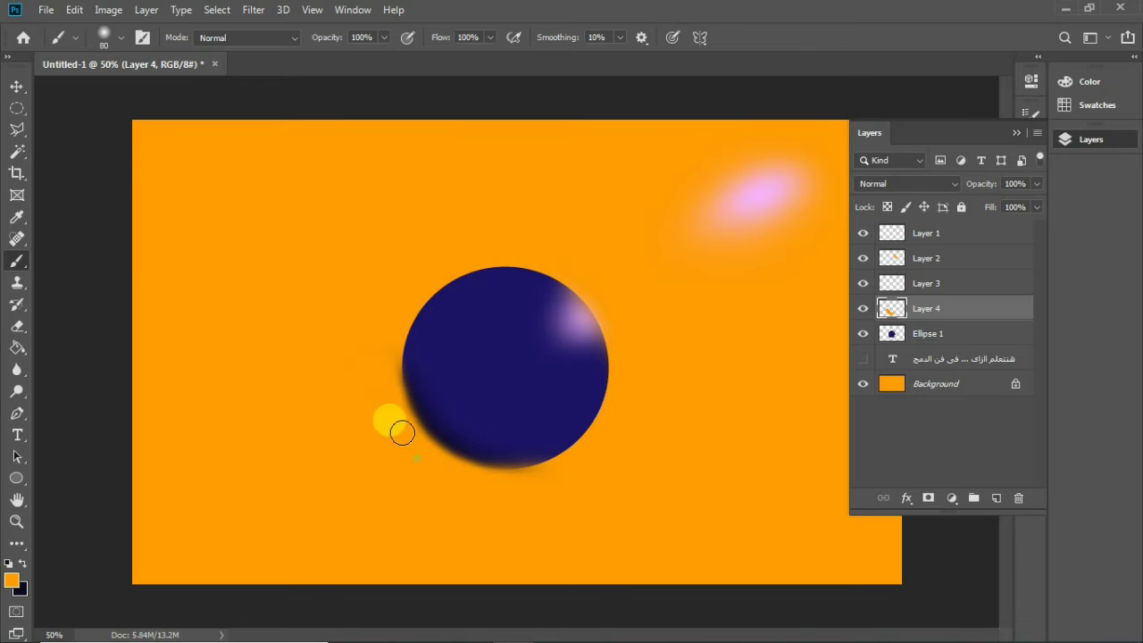
click(1036, 183)
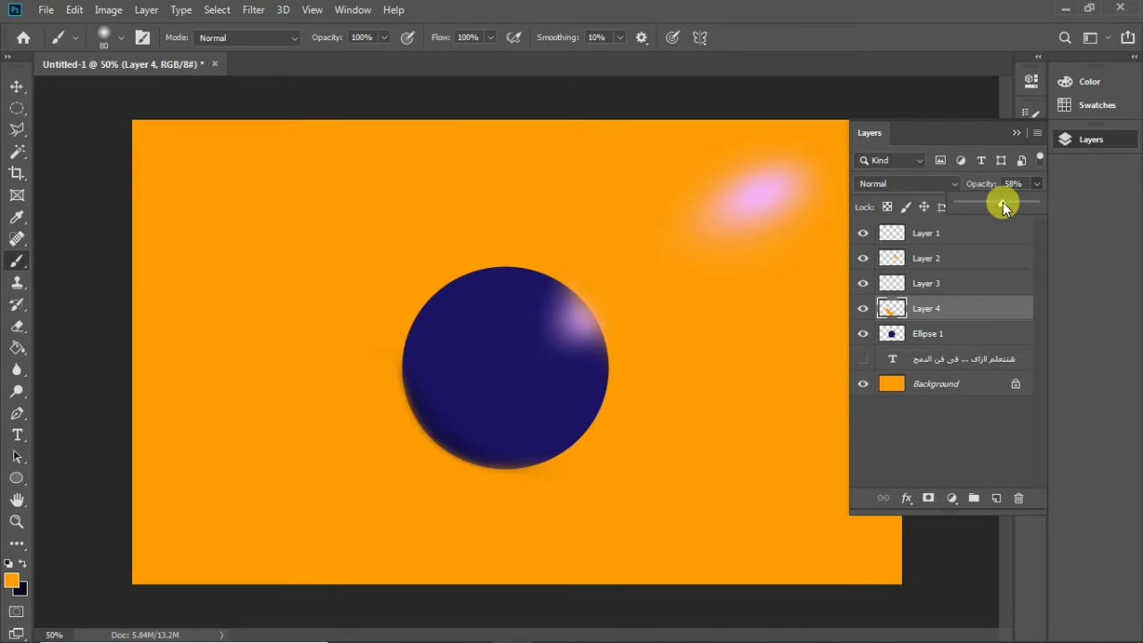
click(17, 86)
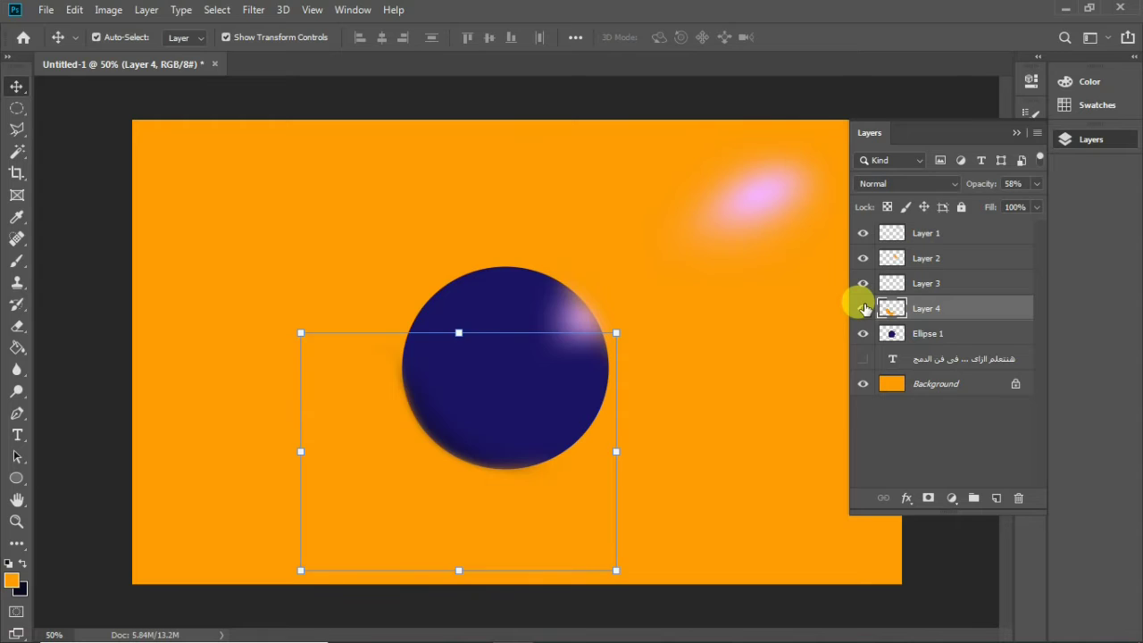
Add a new layer above Layer 4 and paint a dark navy spot below the circle with a soft 196 px brush
click(23, 563)
click(17, 261)
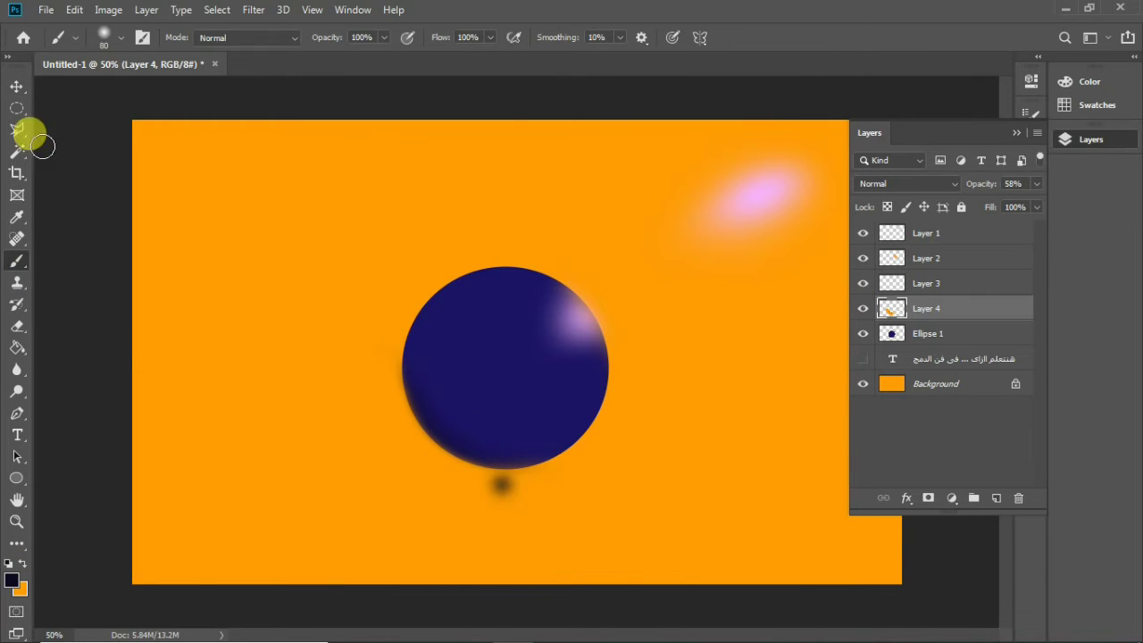
click(996, 498)
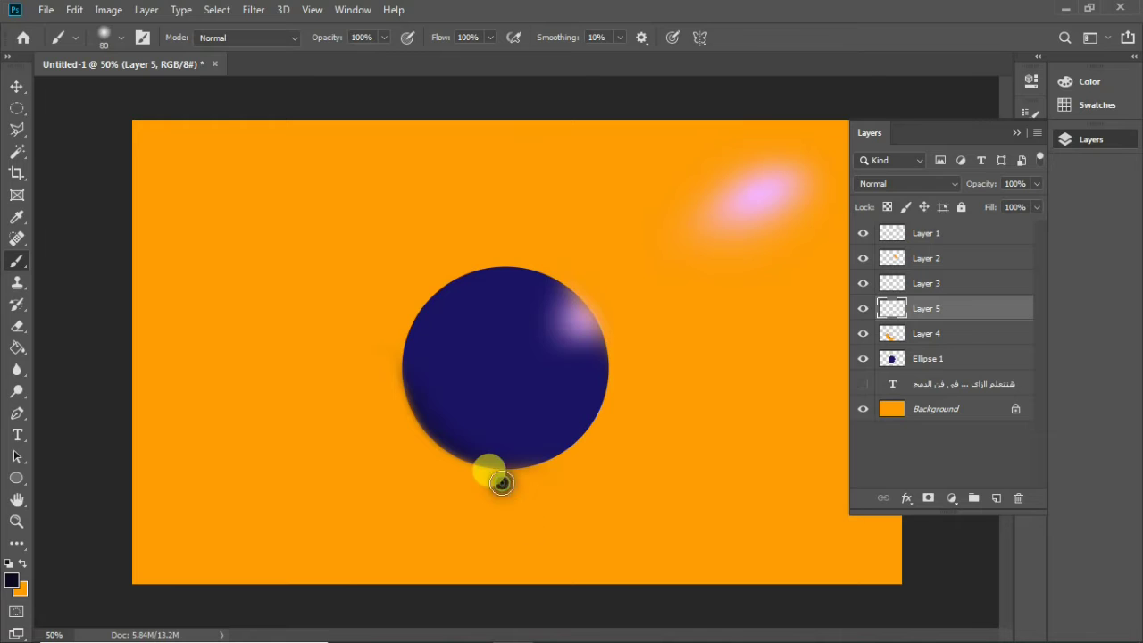
key(ctrl+z)
click(122, 38)
drag(138, 92, 172, 91)
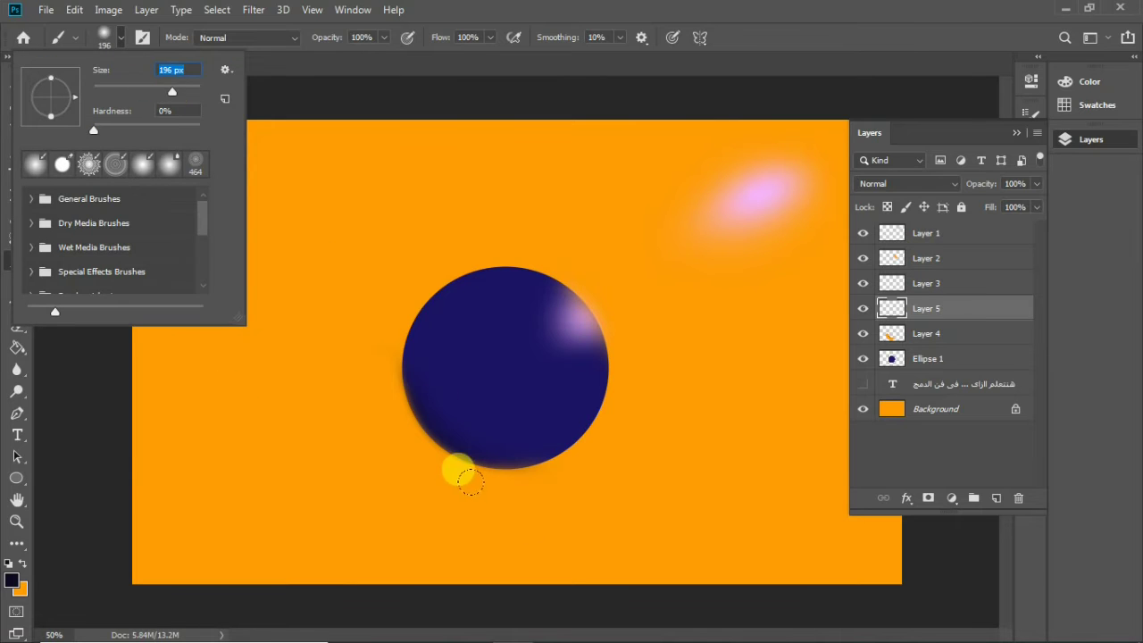
click(502, 503)
Transform the dark spot to about 234% width and 50% height as a flat ground shadow under the circle
click(16, 87)
drag(503, 564, 500, 502)
mouse_move(569, 469)
mouse_down()
mouse_move(687, 478)
mouse_move(485, 474)
mouse_move(510, 476)
mouse_up()
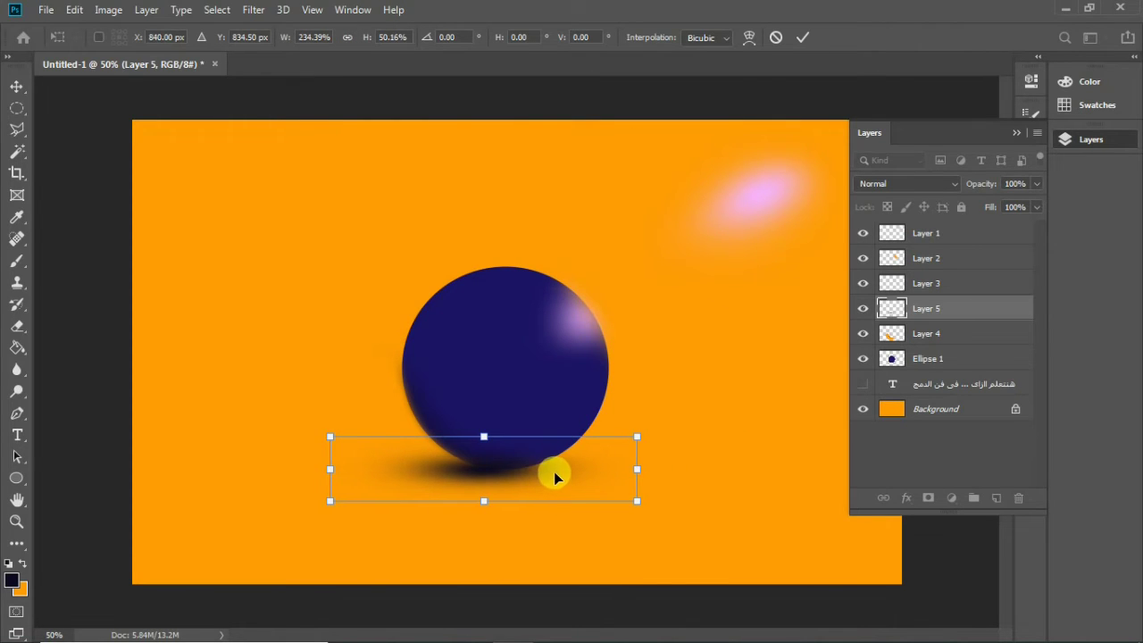
click(801, 37)
Move Layer 3 and Layer 5 below Ellipse 1 in the layer order and nudge the ground shadow's position
drag(896, 284, 898, 367)
drag(896, 283, 924, 340)
key(Left)
key(Left)
key(Left)
key(Down)
key(Down)
key(Down)
key(Down)
key(Down)
key(Left)
key(Left)
key(Left)
key(Up)
key(Up)
key(Up)
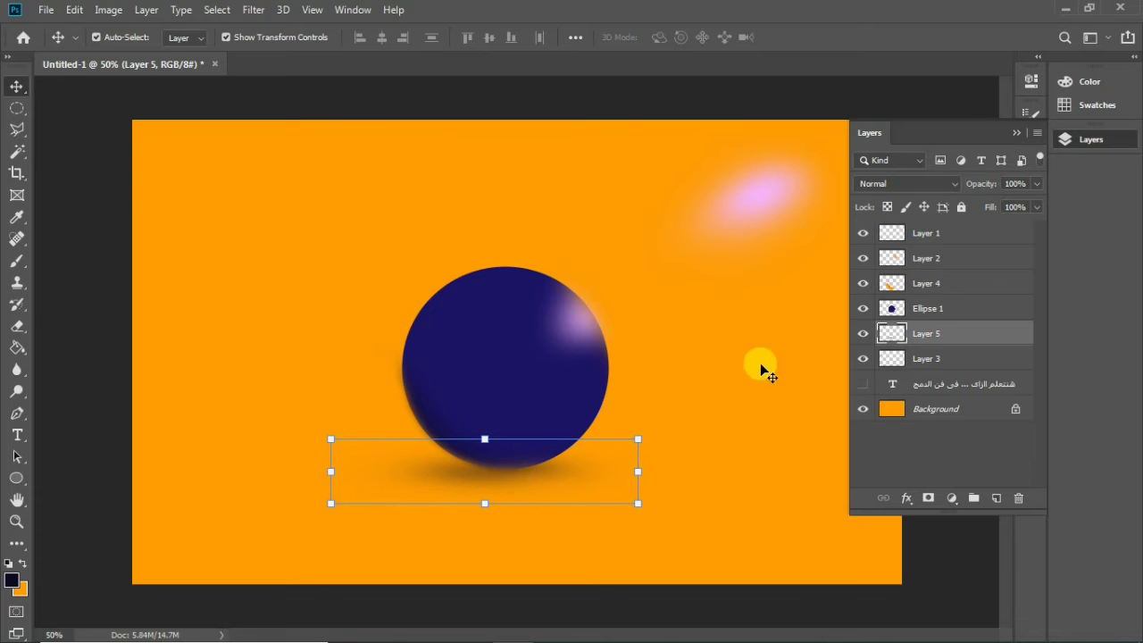
Lower the ground shadow on Layer 5 clear of the circle's bottom and toggle its visibility to check it
mouse_move(467, 508)
mouse_down()
mouse_move(464, 522)
mouse_move(474, 500)
mouse_move(506, 502)
mouse_move(473, 508)
mouse_up()
click(939, 334)
key(Down)
key(Down)
key(Down)
key(Down)
key(Down)
key(Down)
key(Down)
key(Down)
key(Down)
key(Down)
key(Down)
key(Down)
key(Down)
key(Down)
key(Down)
key(Down)
key(Down)
key(Down)
key(Down)
key(Down)
click(923, 333)
click(863, 335)
click(863, 335)
Try erasing the misplaced orange shading on Layer 4, and undo the strokes and the layer's displacement
click(17, 327)
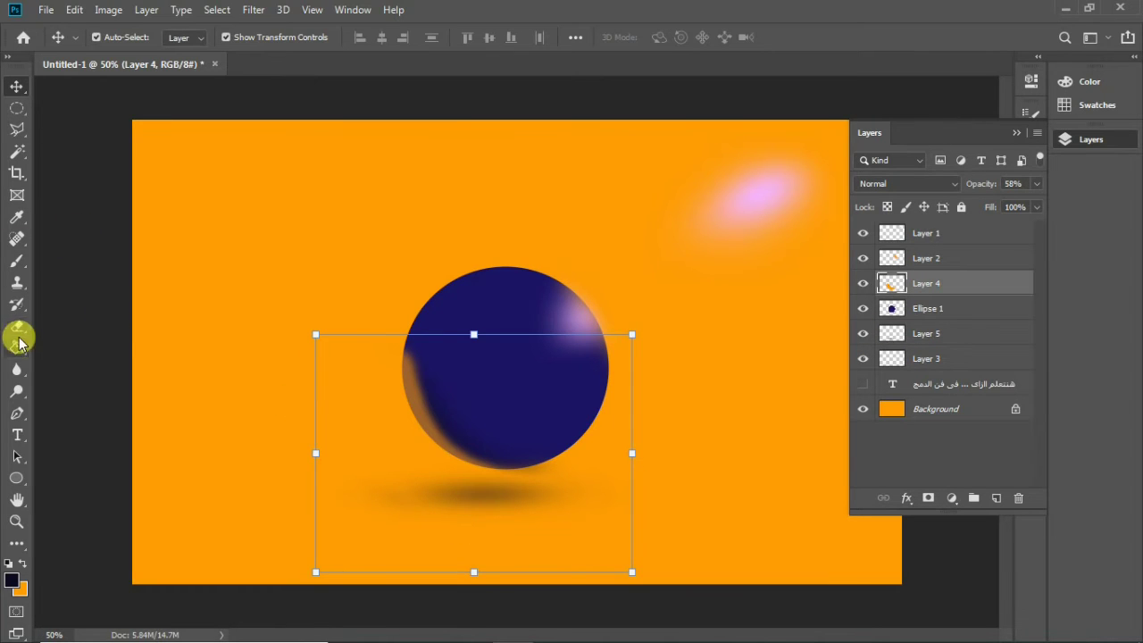
click(22, 563)
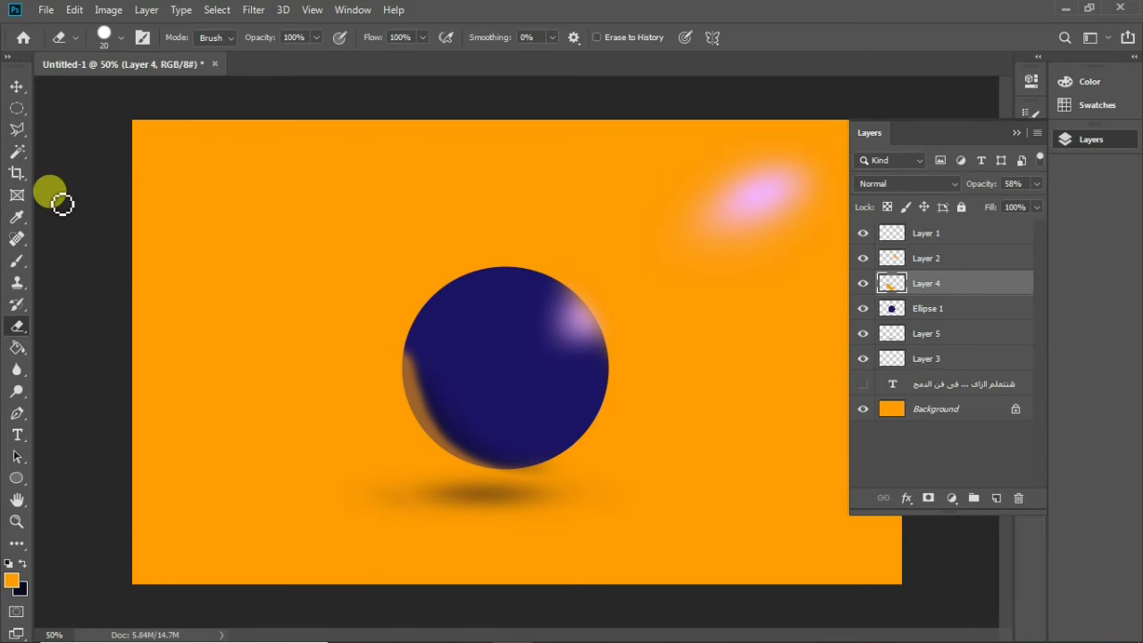
click(21, 567)
mouse_move(400, 489)
mouse_down()
mouse_move(342, 508)
mouse_move(300, 456)
mouse_move(205, 391)
mouse_up()
key(ctrl+z)
key(ctrl+z)
key(ctrl+z)
key(ctrl+z)
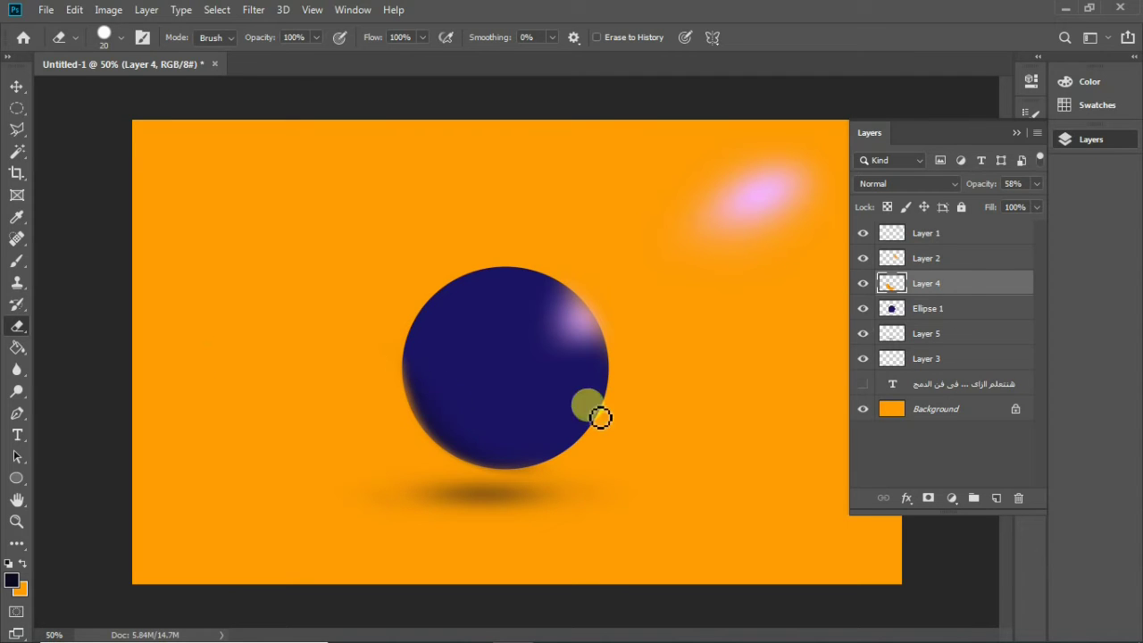
Toggle Layer 4's visibility to check its shading and move Layer 5 above Layer 4
click(862, 283)
click(863, 283)
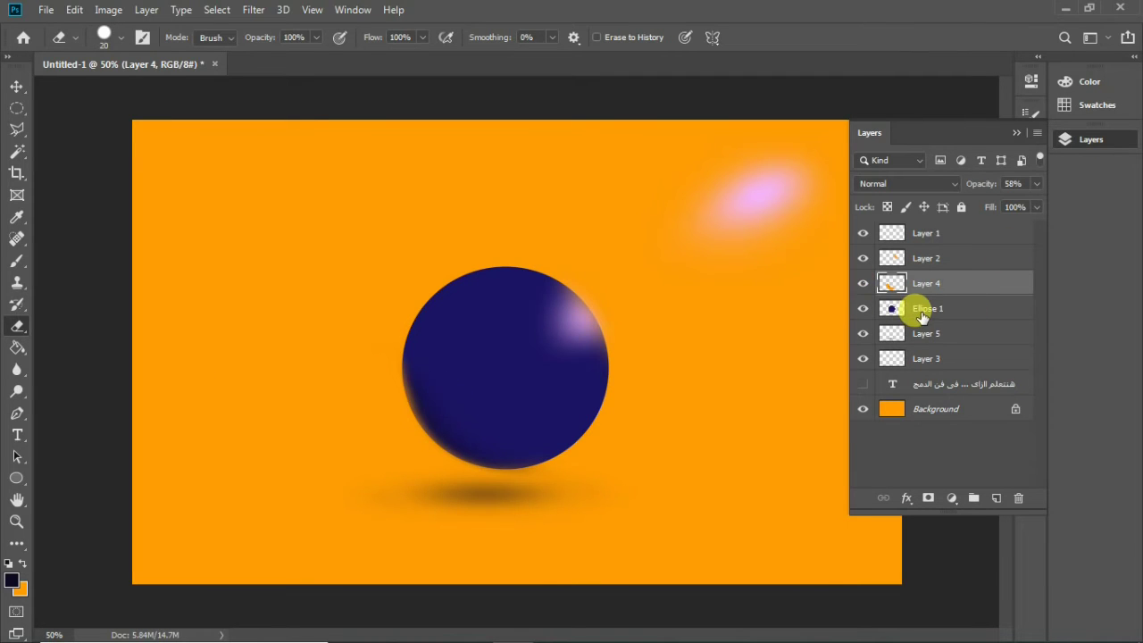
drag(924, 333, 924, 270)
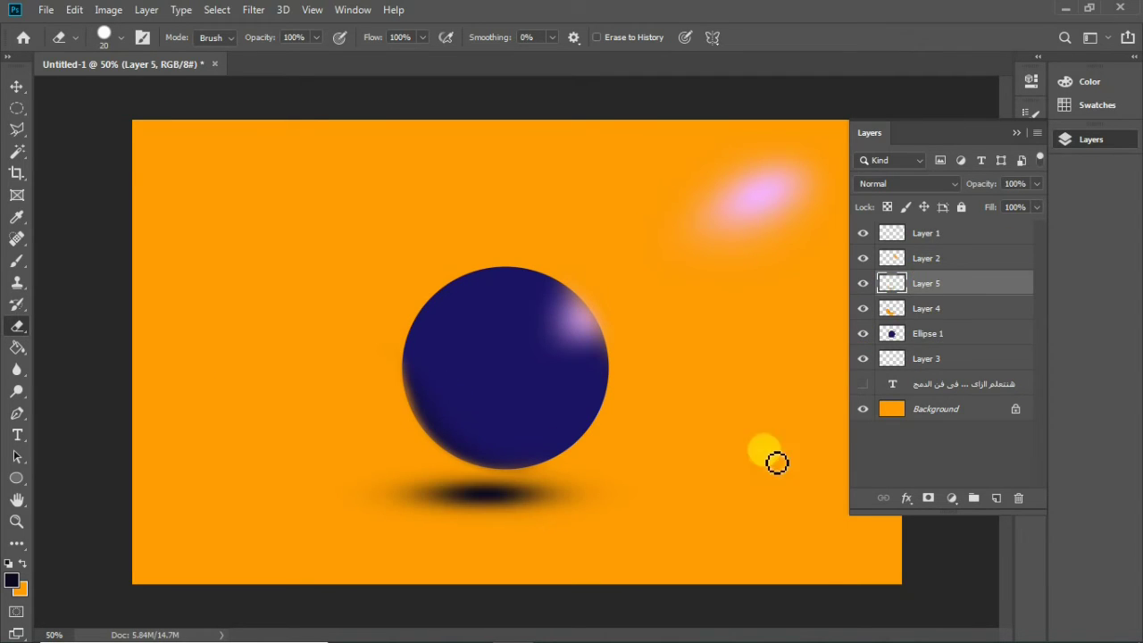
Move the ground shadow on Layer 5 up against the circle's bottom, centred beneath it
click(880, 308)
click(17, 85)
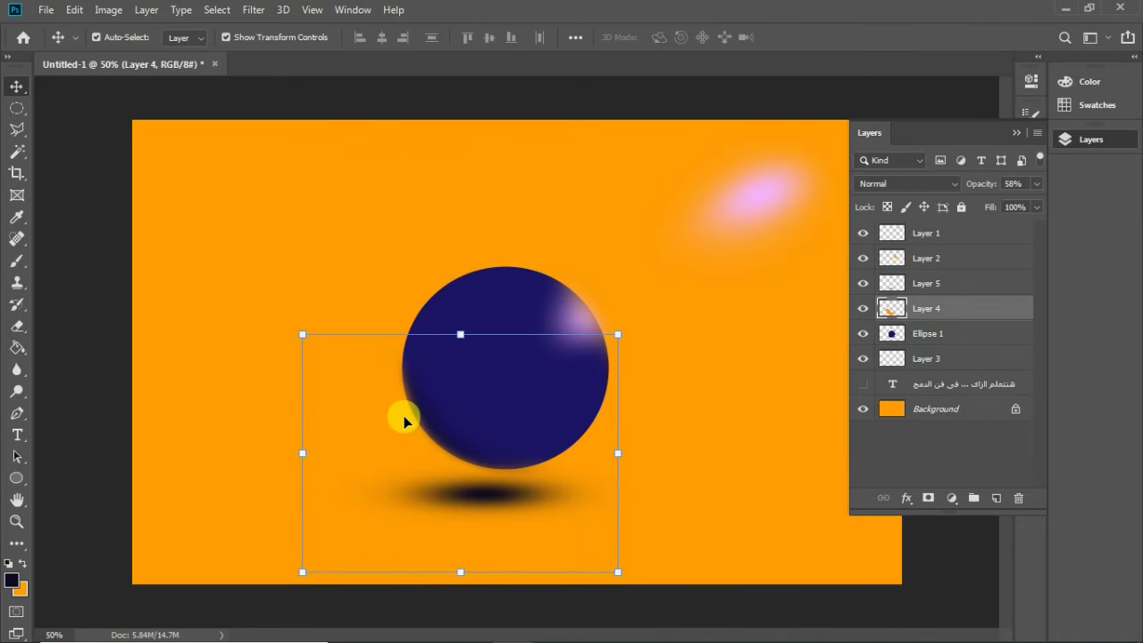
click(924, 358)
click(923, 333)
click(924, 309)
click(924, 283)
drag(535, 502, 557, 478)
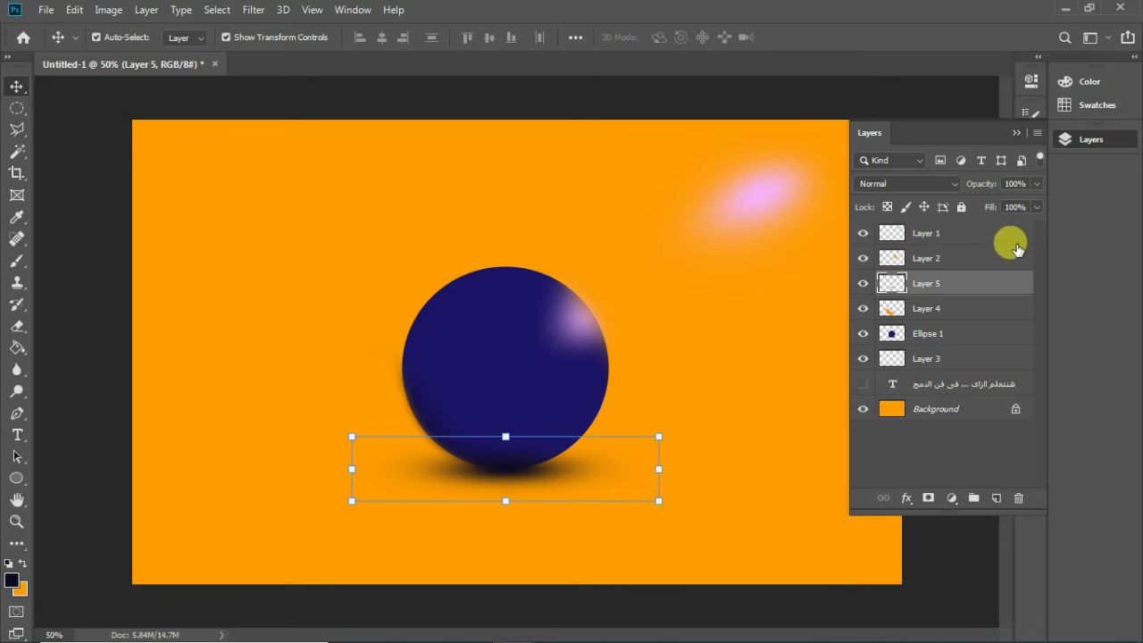
Nudge the ground shadow on Layer 5 slightly left of the circle's centre
key(shift+Left)
key(shift+Left)
key(shift+Left)
key(shift+Left)
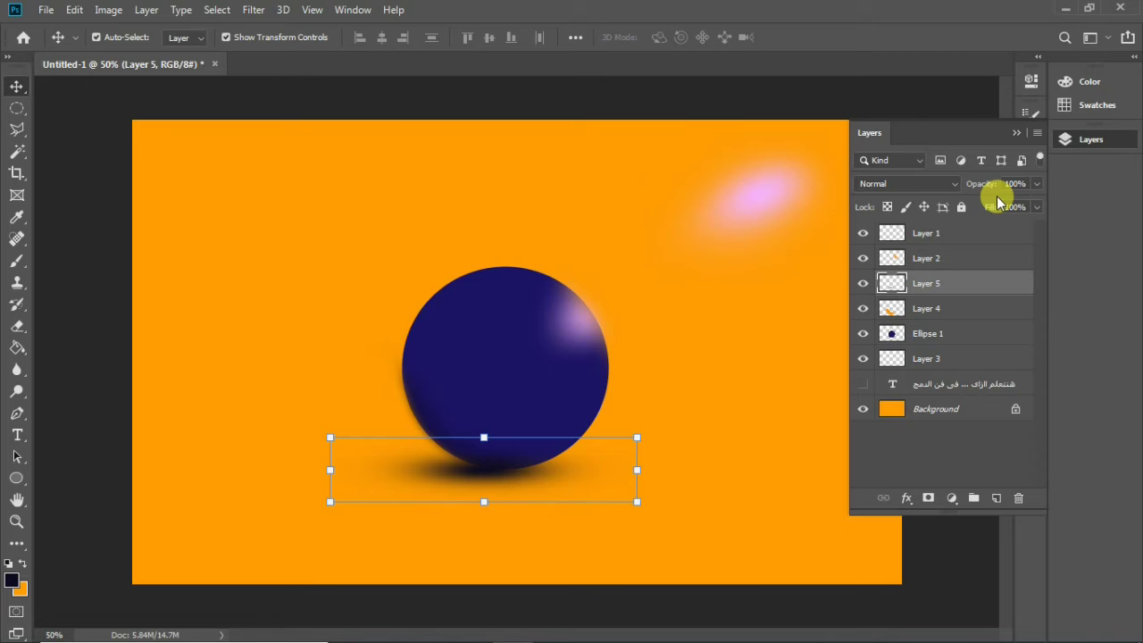
Set Layer 5's opacity to 65%, enlarge the ground shadow to about 130% and centre it beneath the circle
click(1036, 183)
drag(1034, 203, 1020, 206)
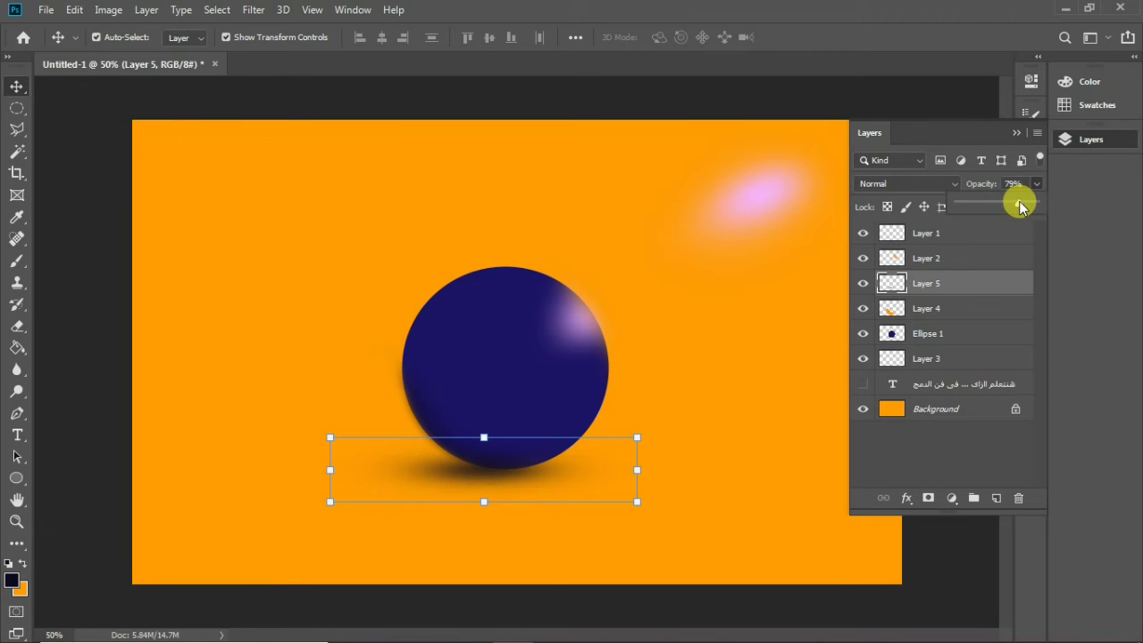
drag(636, 504, 729, 524)
drag(604, 491, 581, 480)
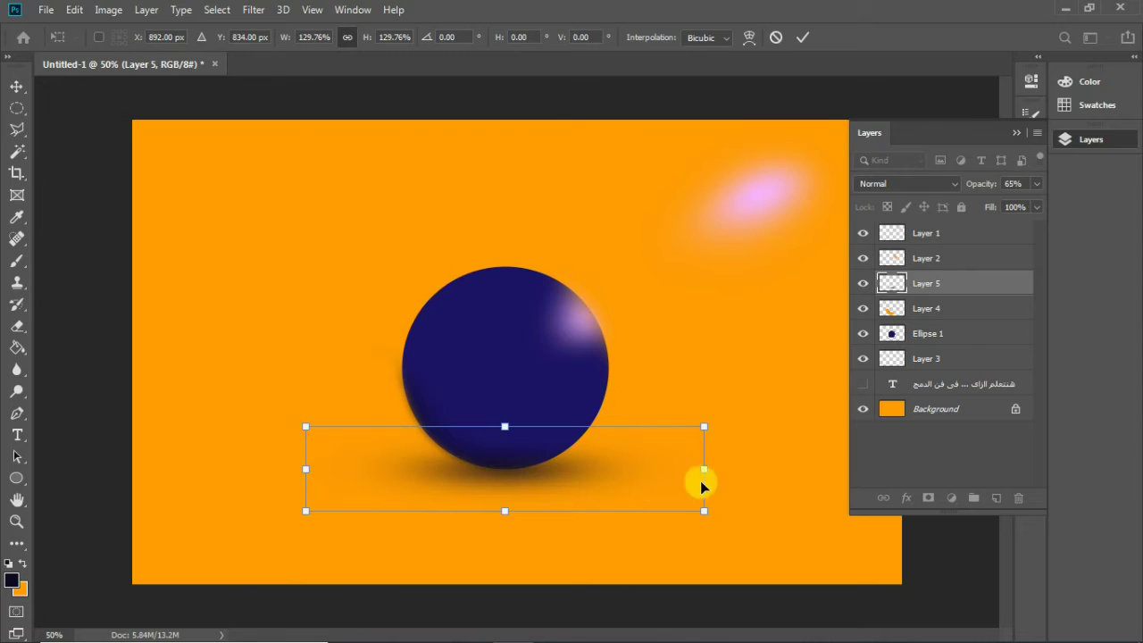
Duplicate Layer 5, hide the original and raise the copy's opacity to 100%
drag(917, 289, 996, 497)
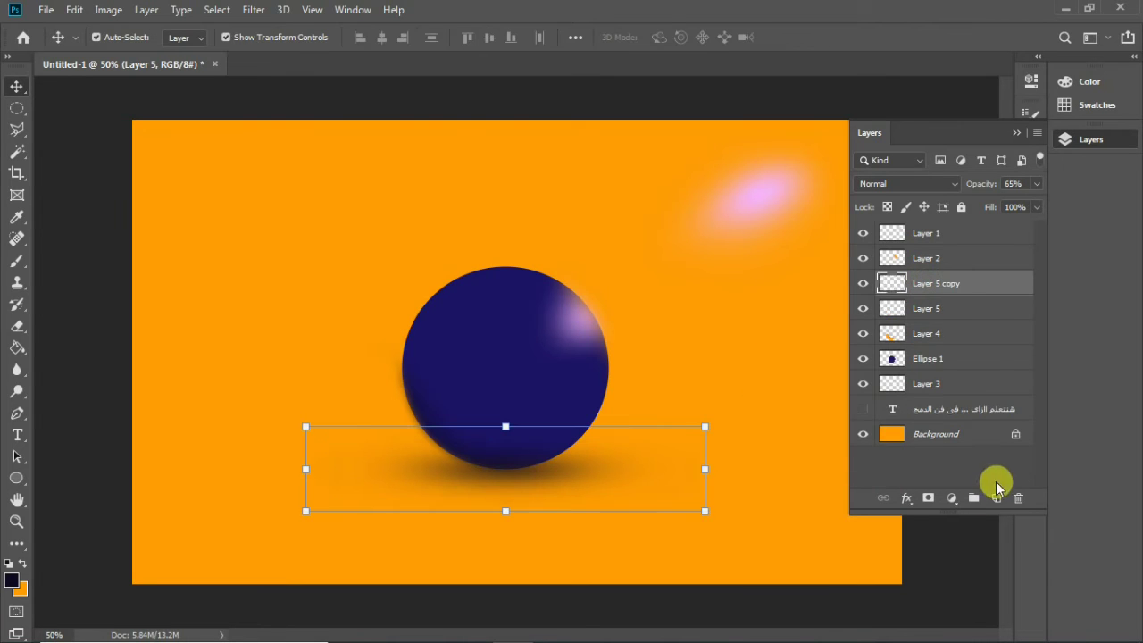
click(863, 311)
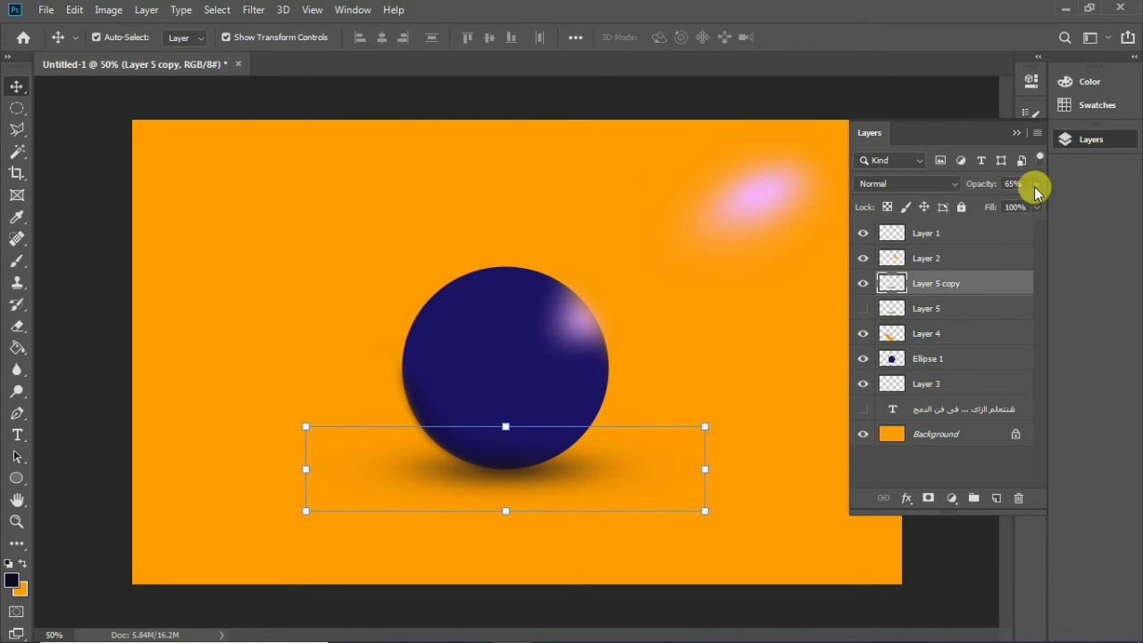
drag(1036, 184, 1091, 207)
Flatten the shadow on Layer 5 copy into a thin strip and place it along the circle's bottom edge
mouse_move(704, 516)
mouse_down()
mouse_move(592, 434)
mouse_move(715, 514)
mouse_up()
drag(512, 514, 505, 441)
drag(630, 442, 627, 472)
Move Layer 5 copy and Layer 5 below Layer 4 and make Layer 5 visible again
drag(908, 295, 917, 333)
click(862, 285)
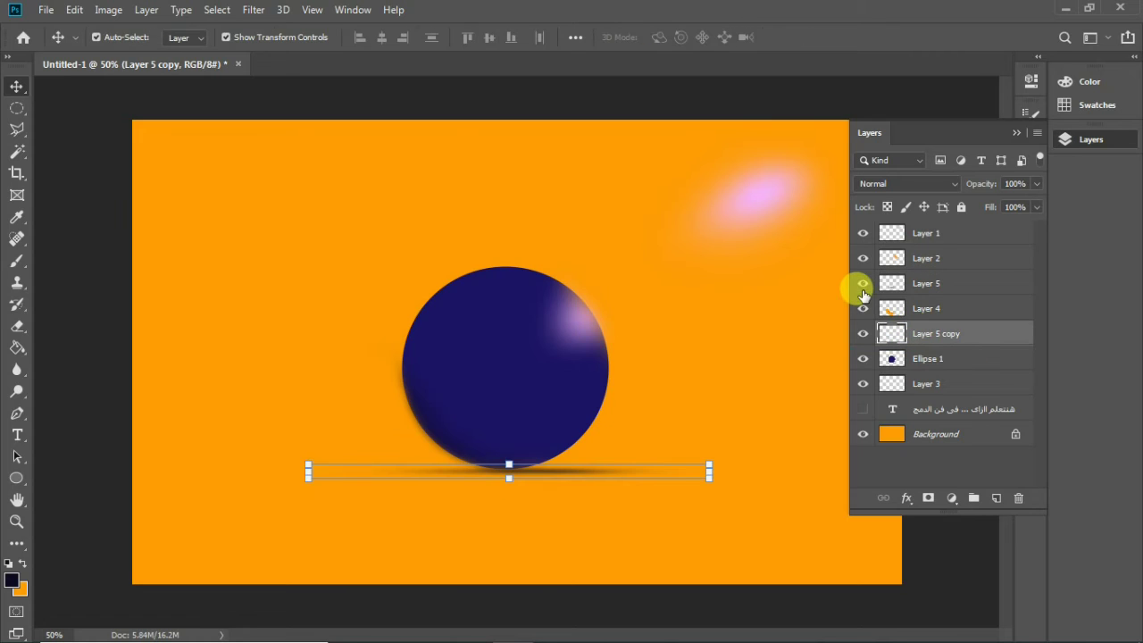
drag(926, 283, 934, 317)
click(933, 338)
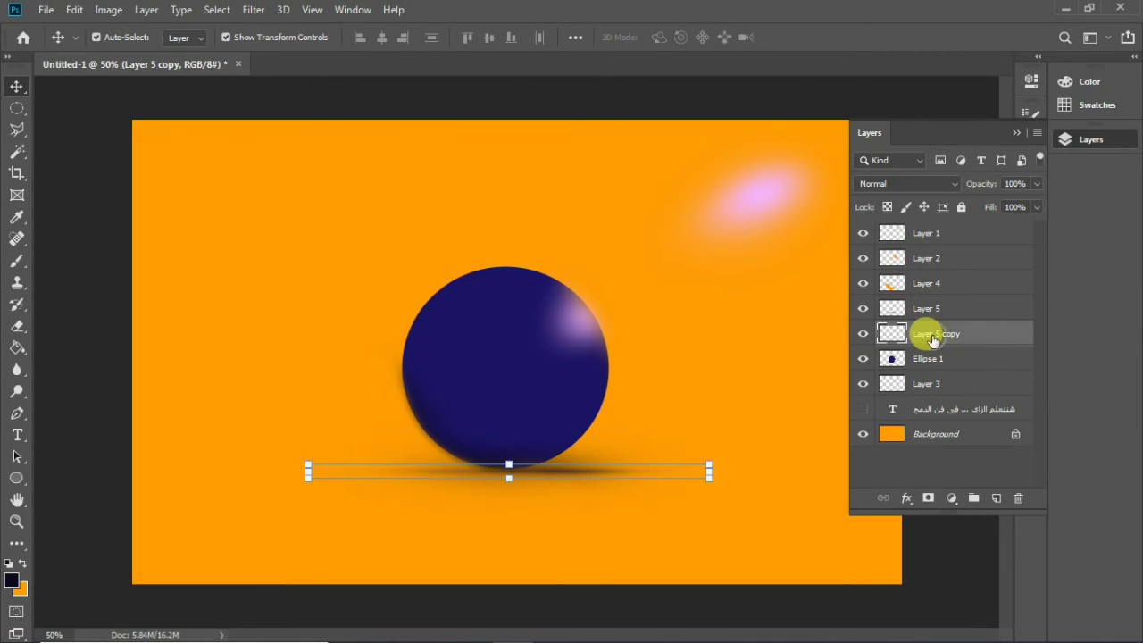
Narrow the soft shadow on Layer 5 to about 66% of its width so it falls toward the circle's lower left
drag(614, 471, 720, 422)
click(914, 288)
click(942, 308)
drag(595, 470, 397, 468)
key(ctrl+z)
drag(706, 468, 568, 468)
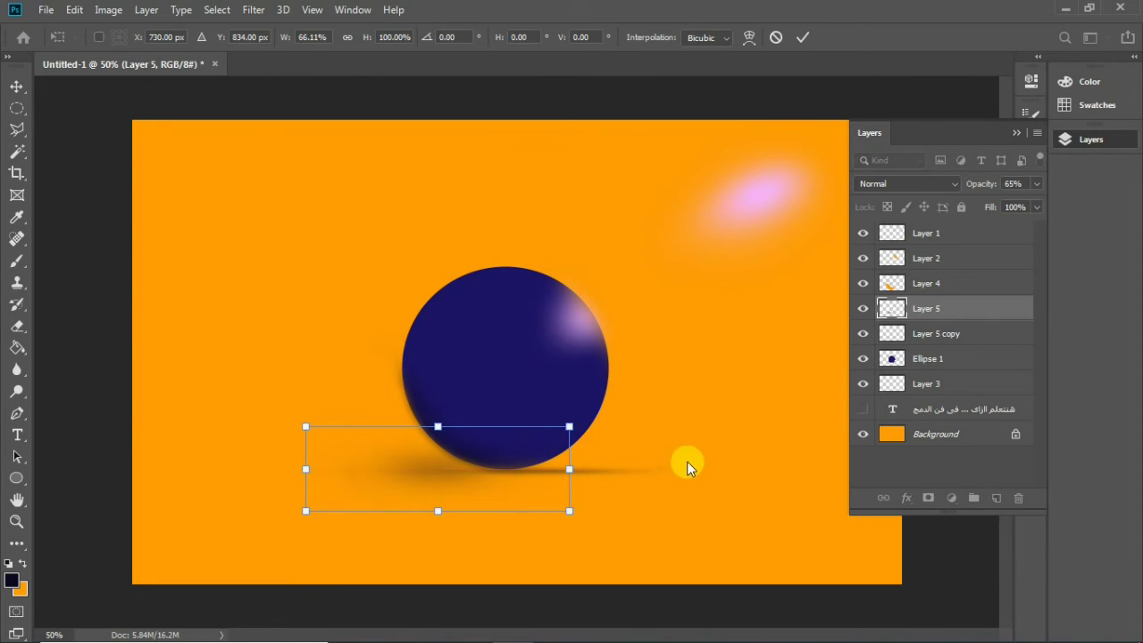
click(802, 37)
Narrow the thin shadow on Layer 5 copy to about 77% of its width
click(618, 474)
drag(712, 475, 616, 471)
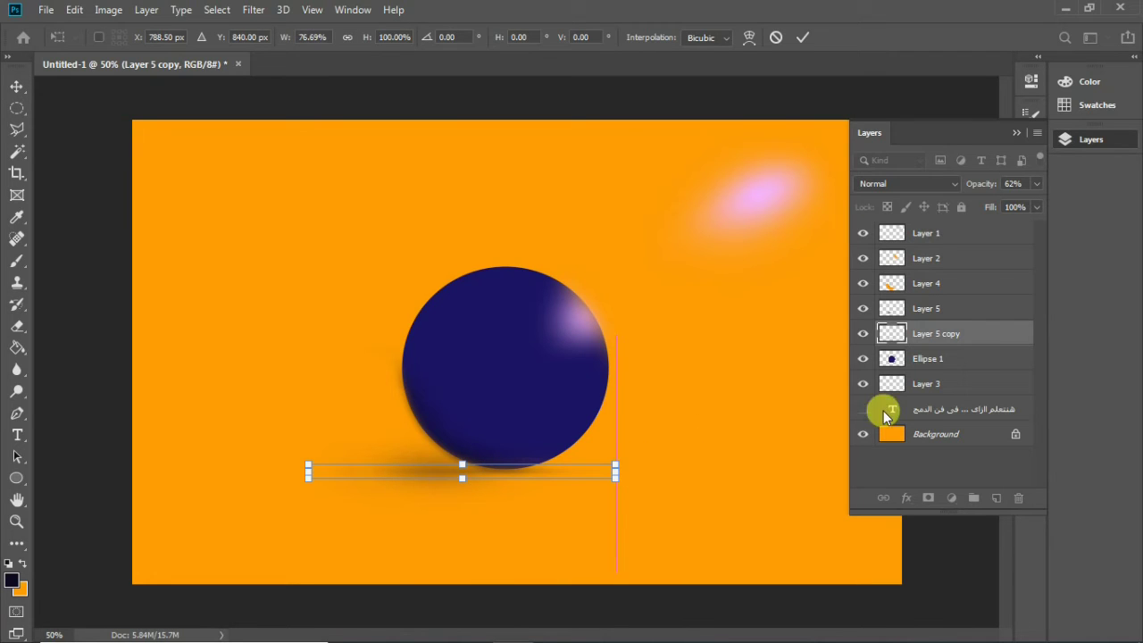
click(804, 40)
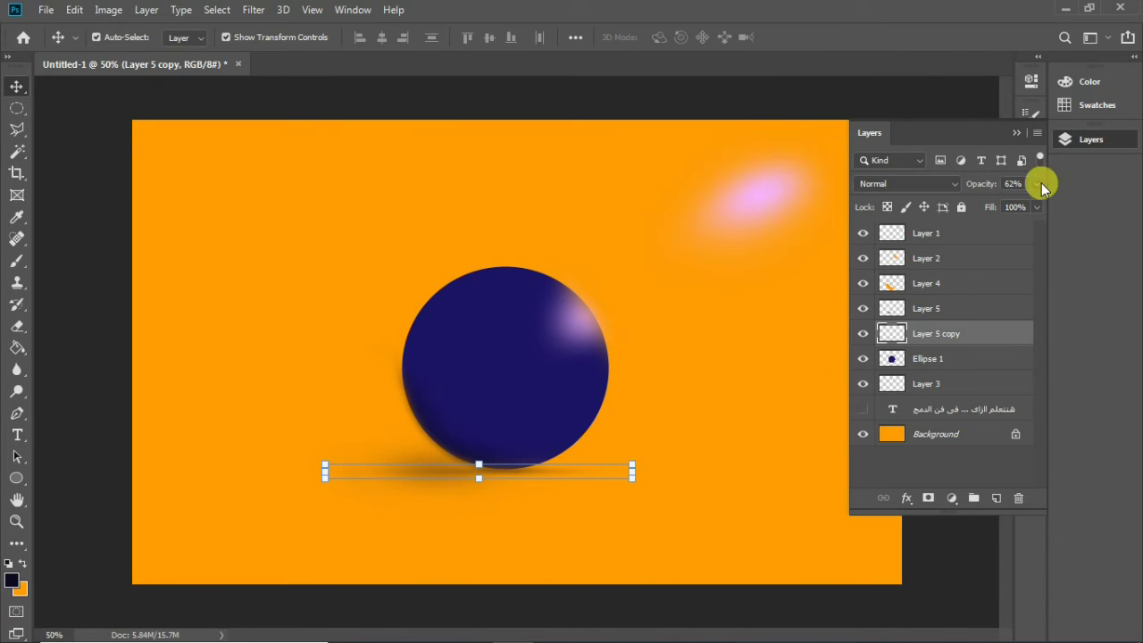
Toggle Layer 4's visibility to check its shading and delete the layer
click(935, 282)
click(863, 284)
click(865, 286)
drag(928, 282, 1018, 498)
Toggle the visibility of Layer 2 and Layer 1 to check the circle's highlight and the light glow
click(896, 260)
click(861, 259)
click(861, 259)
click(863, 233)
click(863, 233)
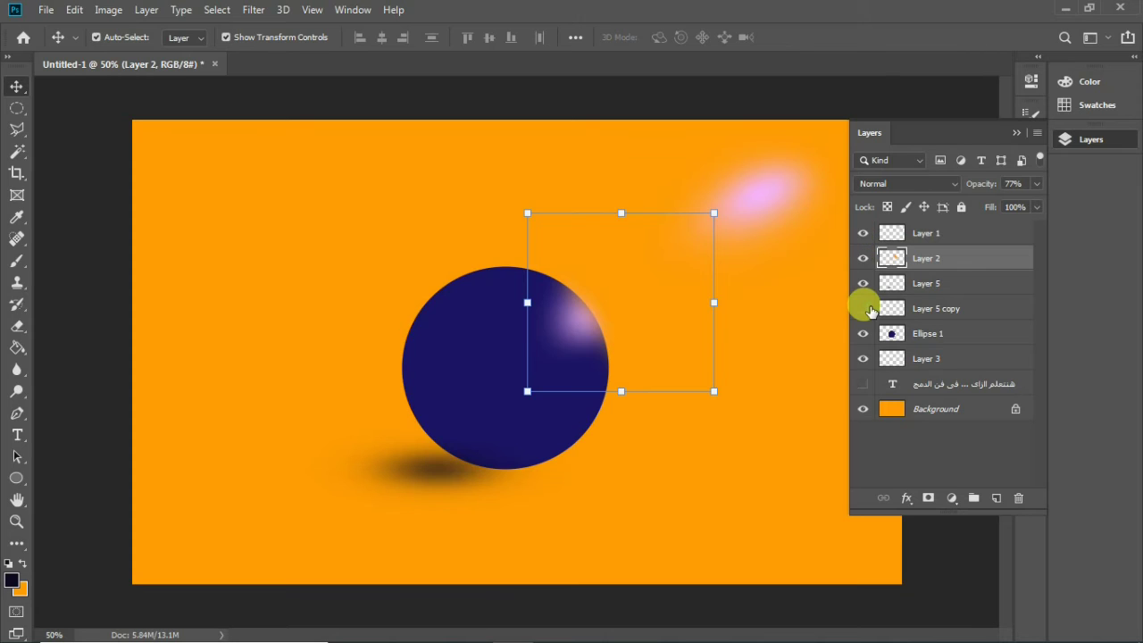
Hide Layer 3 and Layer 5 copy, and toggle Ellipse 1 and Layer 5 to check their contents
click(863, 358)
click(865, 335)
click(865, 335)
click(866, 311)
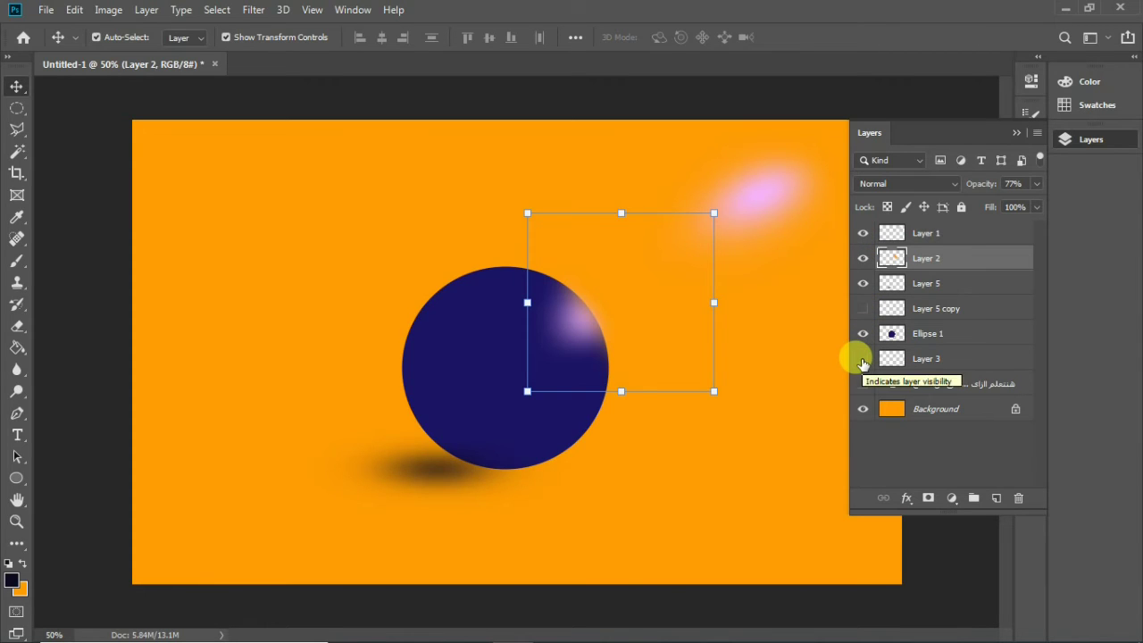
click(865, 284)
click(865, 283)
Widen the soft shadow on Layer 5 to about 148% and centre it under the circle's bottom
drag(429, 472, 484, 478)
drag(623, 469, 748, 455)
drag(589, 479, 544, 479)
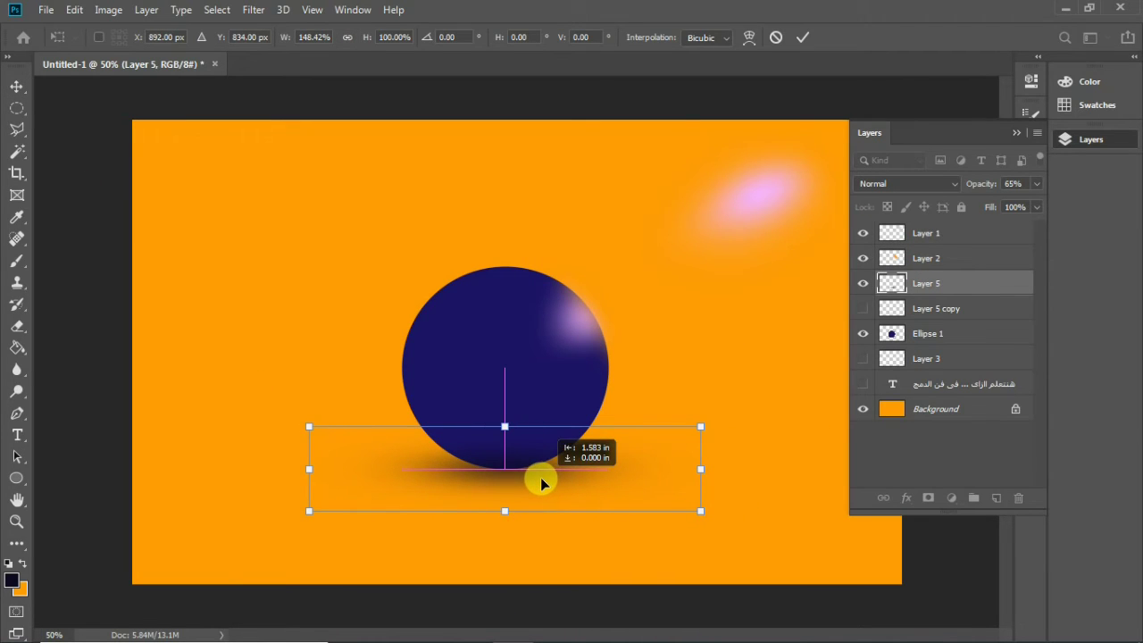
Move Layer 5 below Layer 5 copy and make both shadow layers visible
click(863, 309)
click(861, 308)
click(917, 305)
click(865, 284)
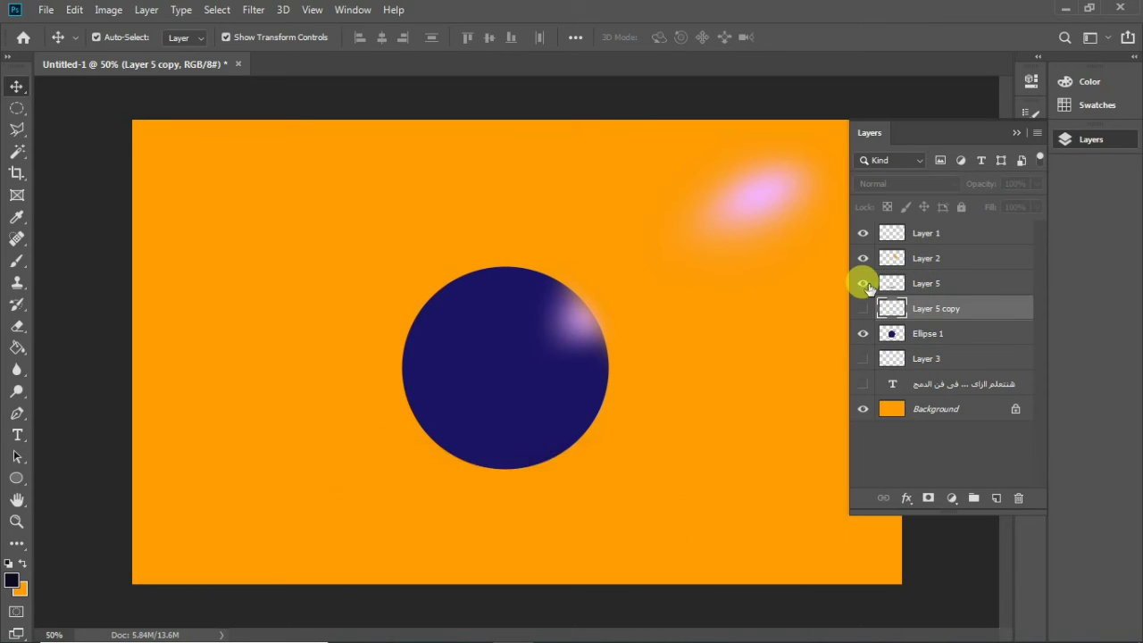
click(926, 283)
drag(926, 283, 926, 308)
click(863, 283)
click(915, 283)
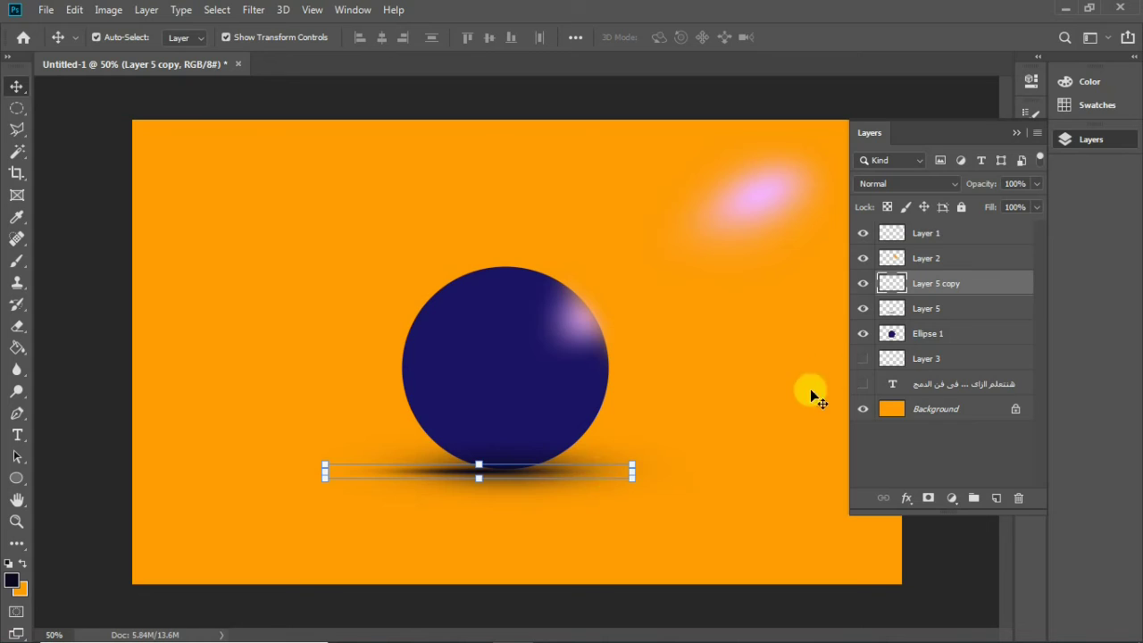
Centre the thin shadow on Layer 5 copy under the circle with Layer 5 hidden, and show Layer 5 again
click(863, 309)
drag(506, 474, 544, 474)
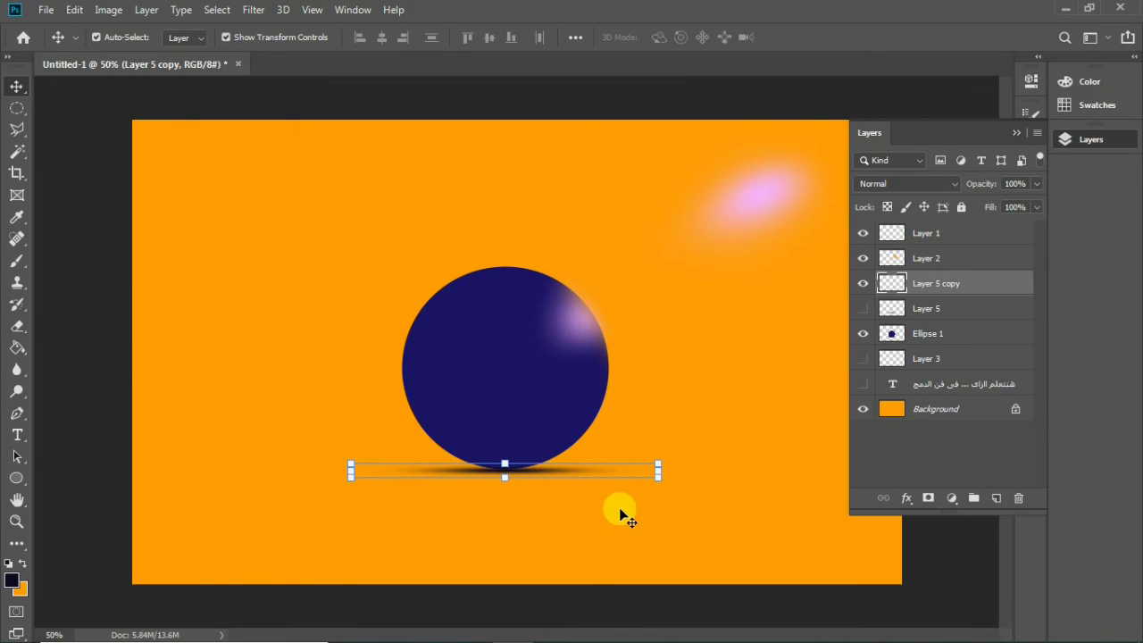
click(863, 308)
Move Layer 5 and Layer 5 copy below Ellipse 1, with the copy's opacity at 47%
drag(930, 309, 922, 346)
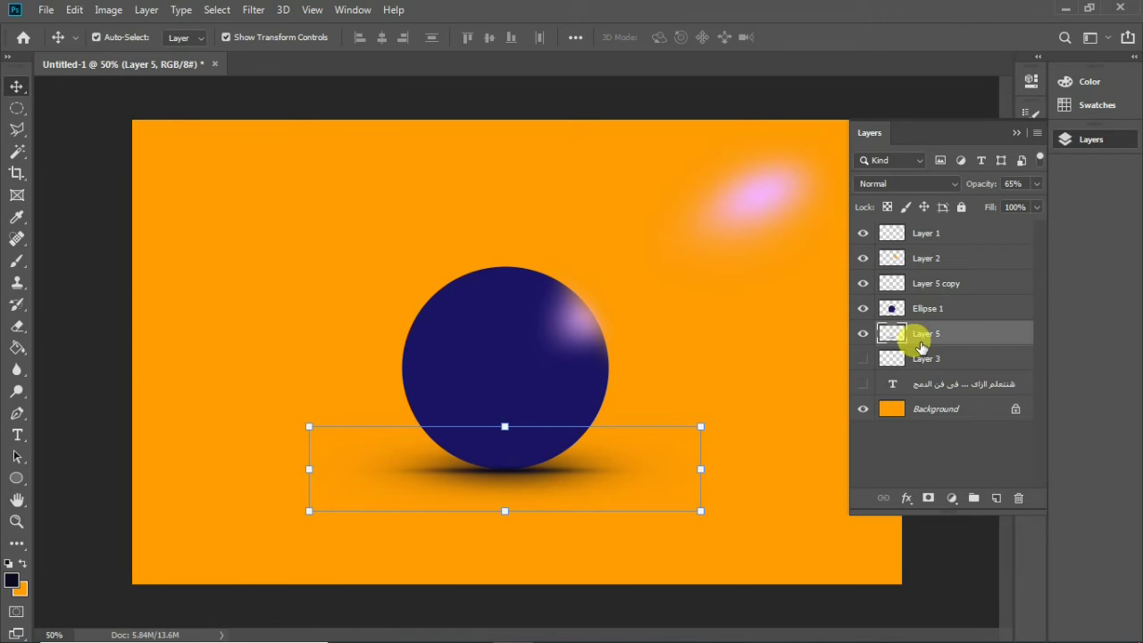
click(903, 283)
drag(920, 290, 926, 339)
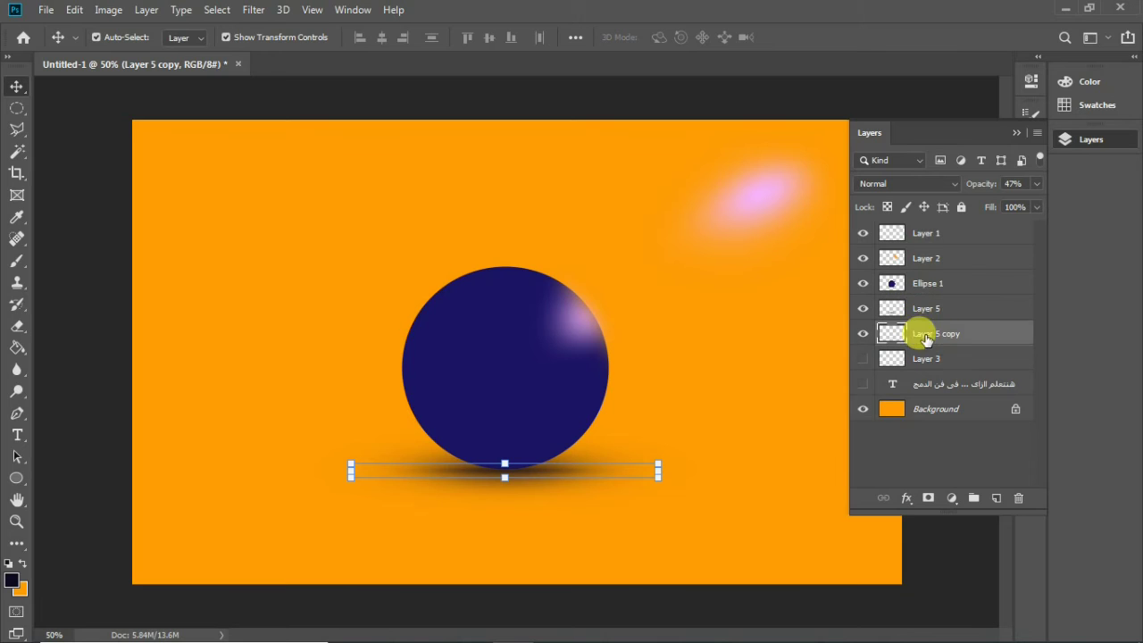
Make Layer 3 visible again and select the layers one by one to review what each contains
click(962, 284)
click(310, 40)
click(311, 42)
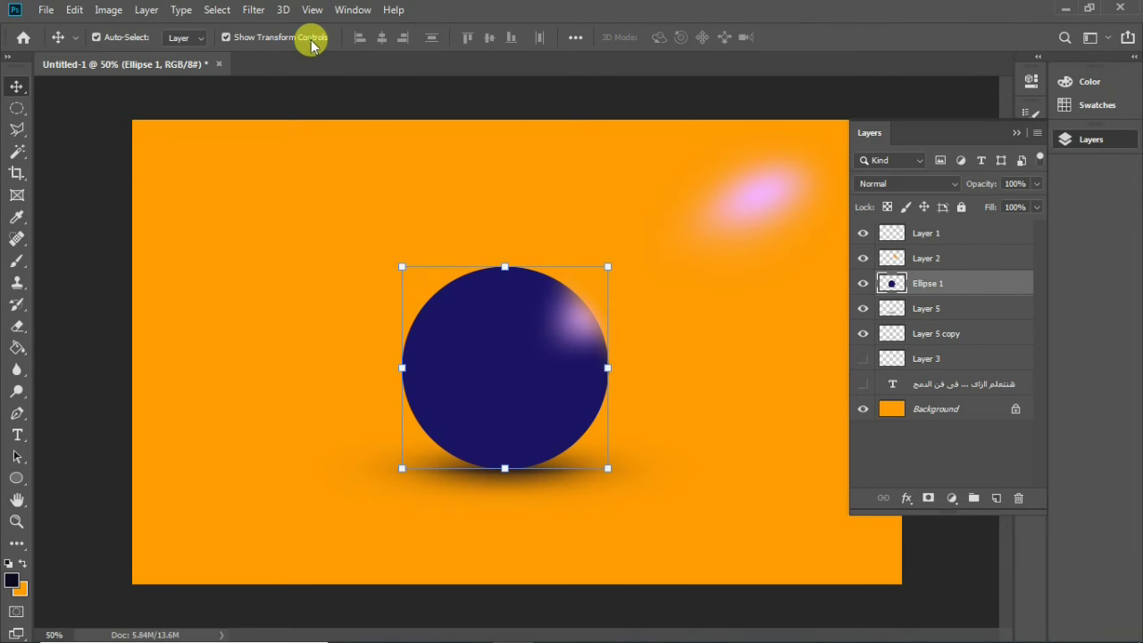
click(913, 358)
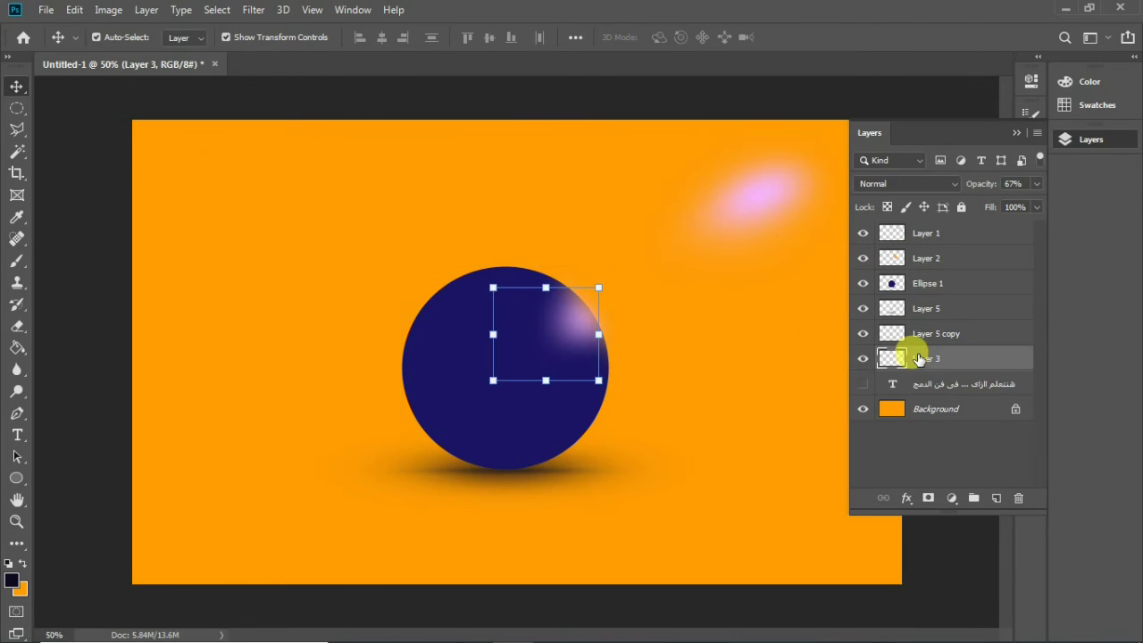
click(908, 259)
click(906, 232)
click(920, 284)
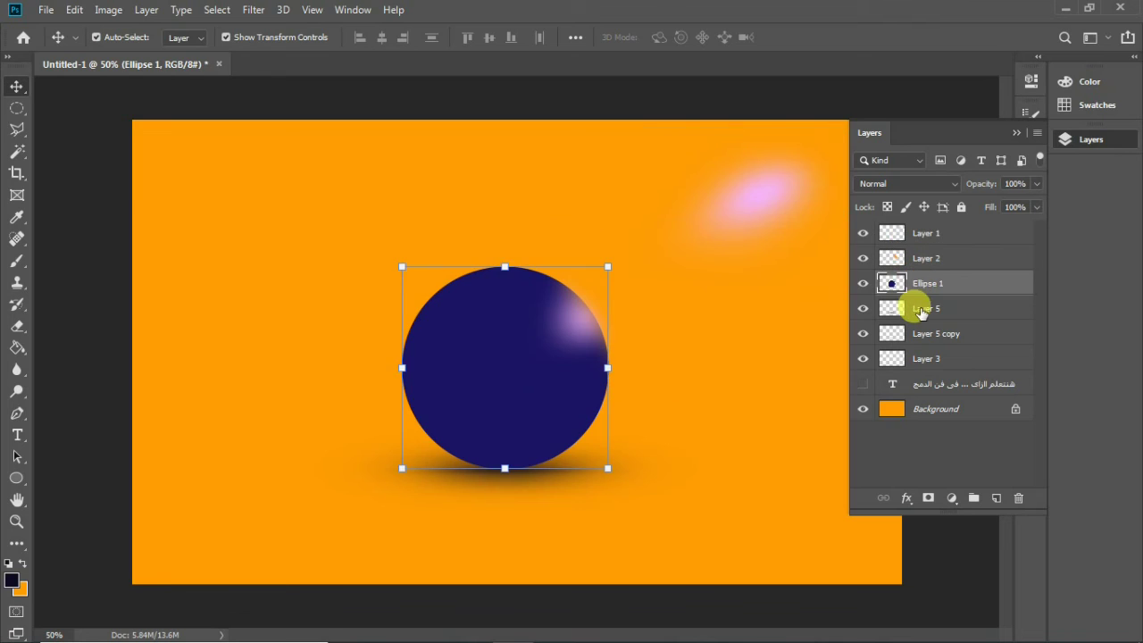
click(923, 309)
click(920, 333)
Add a new layer above Ellipse 1 and brush a dark 48 px stroke along the circle's lower-left edge
click(923, 284)
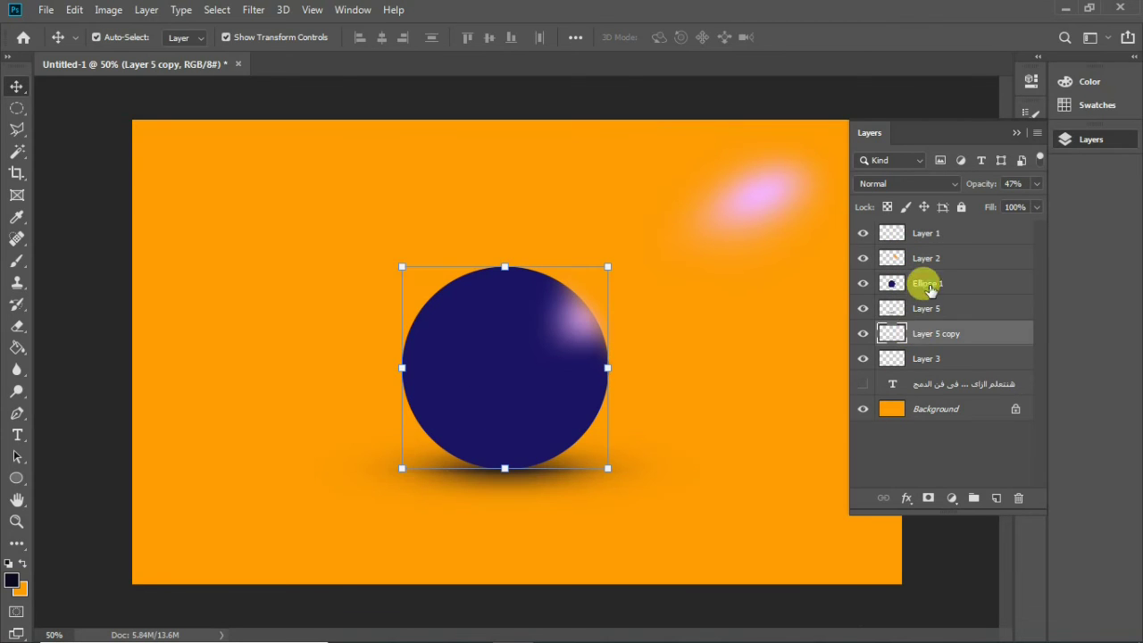
click(996, 498)
click(17, 259)
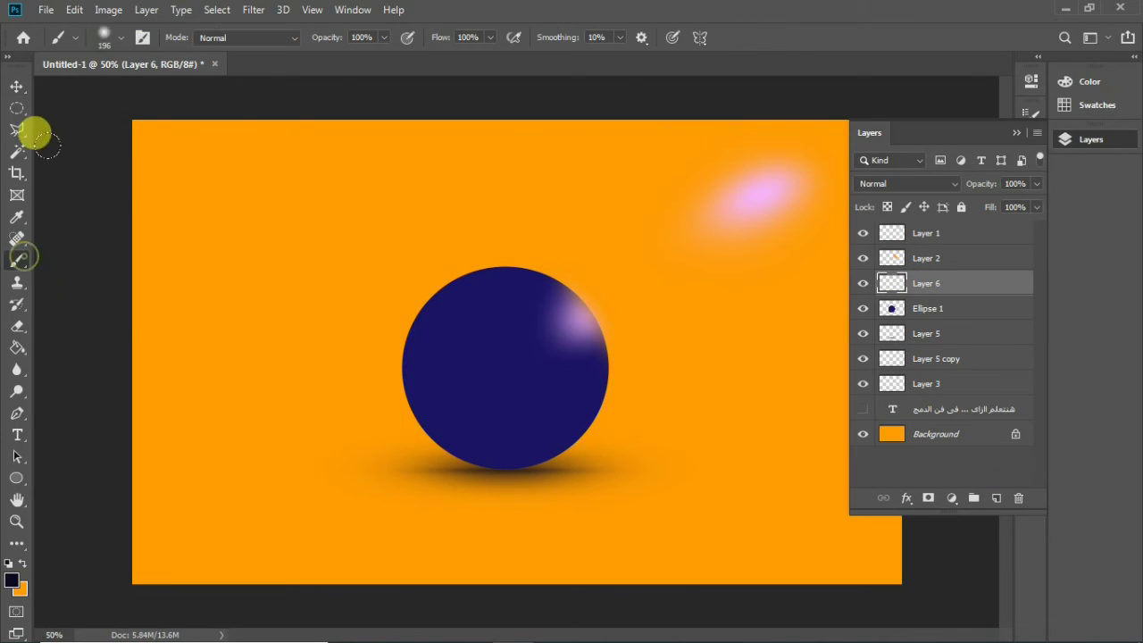
click(104, 36)
click(121, 89)
mouse_move(501, 464)
mouse_down()
mouse_move(472, 464)
mouse_move(430, 426)
mouse_move(410, 366)
mouse_up()
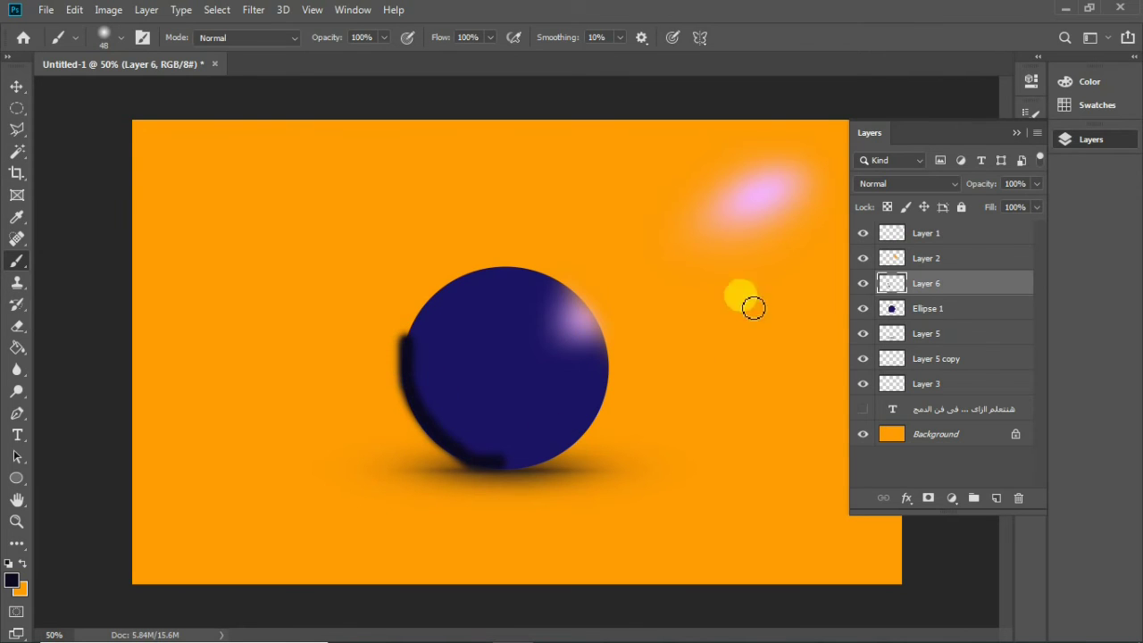
Lower Layer 6's opacity to 29% and shift its edge shading slightly on the circle
drag(986, 203, 980, 203)
click(17, 86)
drag(440, 435, 443, 438)
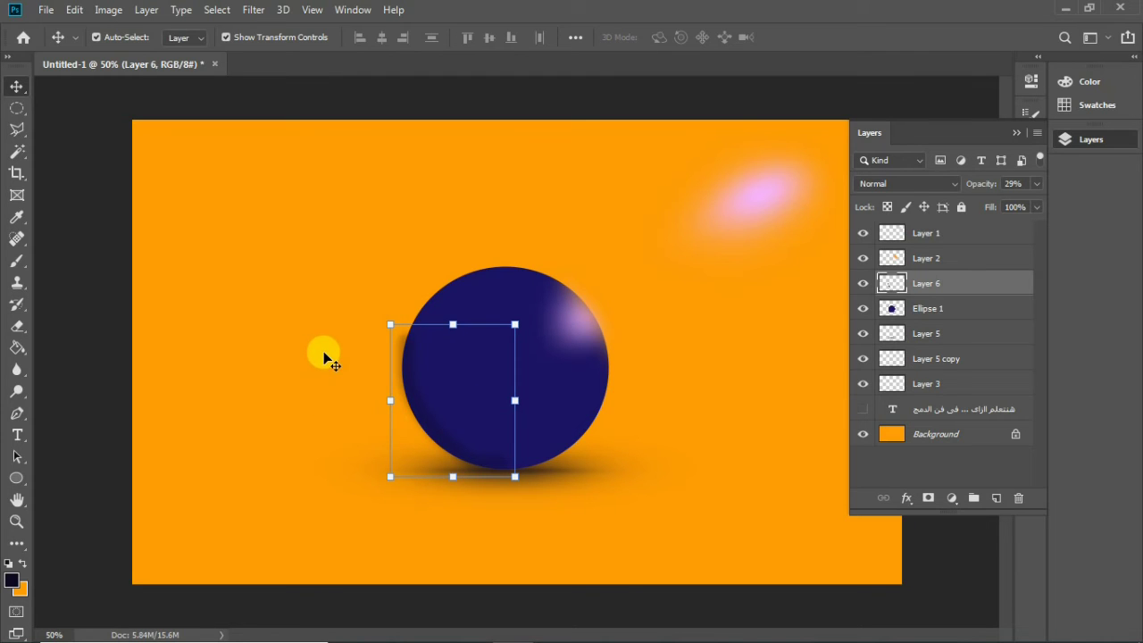
Delete the edge-shading layer and add an empty layer in its place above Ellipse 1
drag(916, 281, 1018, 498)
click(996, 498)
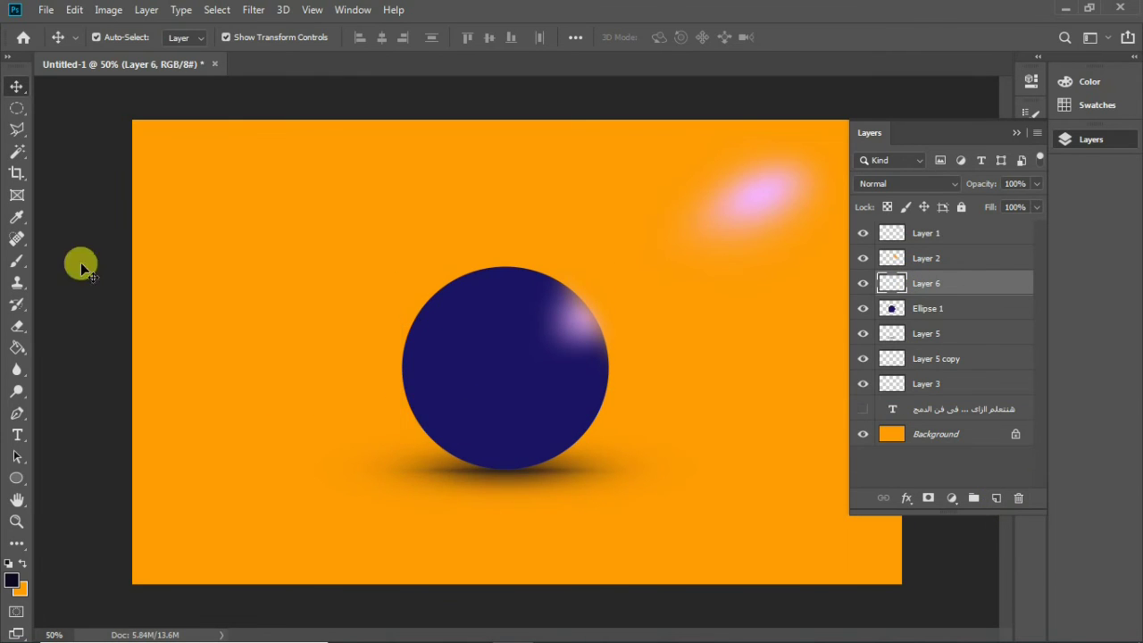
Try brushing dark shading on Ellipse 1 inside an elliptical selection overlapping the circle's lower left
click(928, 311)
click(17, 108)
drag(389, 347, 345, 434)
drag(362, 276, 570, 558)
drag(446, 274, 299, 301)
mouse_move(447, 401)
mouse_down()
mouse_move(426, 438)
mouse_move(454, 506)
mouse_move(439, 515)
mouse_up()
click(17, 261)
drag(455, 435, 362, 365)
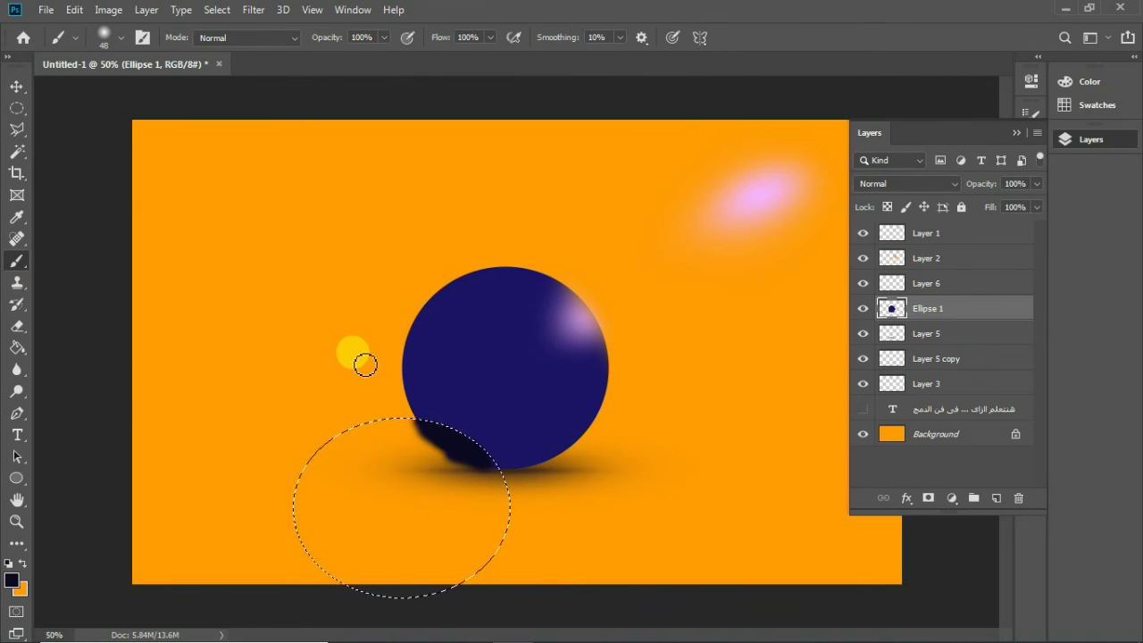
Undo the dark shading on Ellipse 1, clear the elliptical selection and check the layers' visibility
key(ctrl+z)
key(ctrl+z)
key(ctrl+z)
key(ctrl+z)
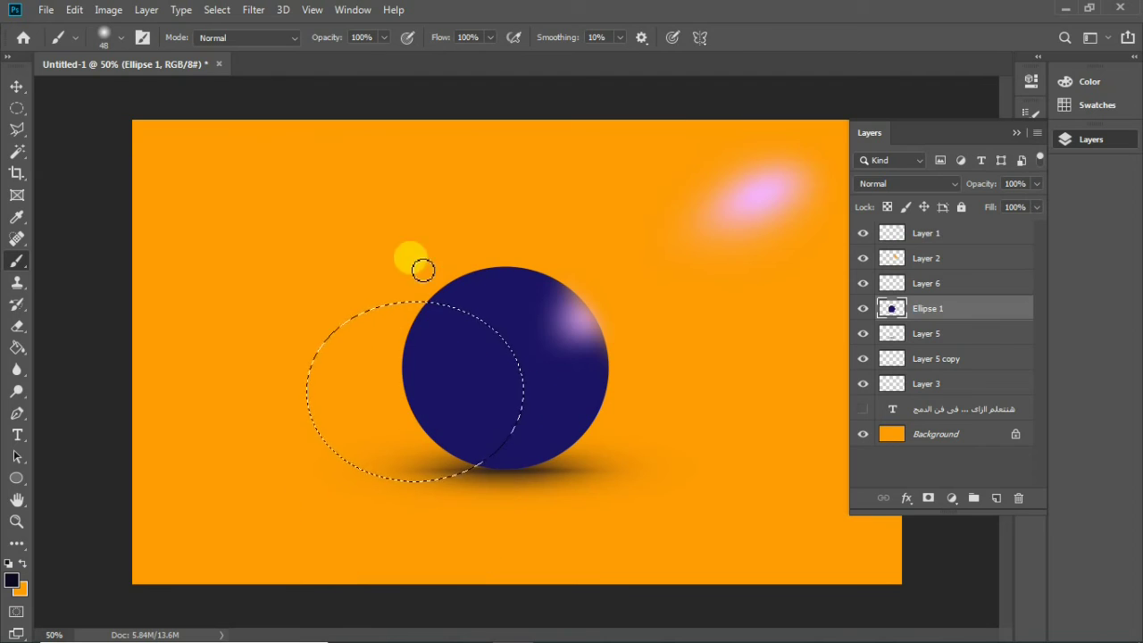
key(v)
click(862, 284)
click(863, 308)
click(16, 107)
click(436, 382)
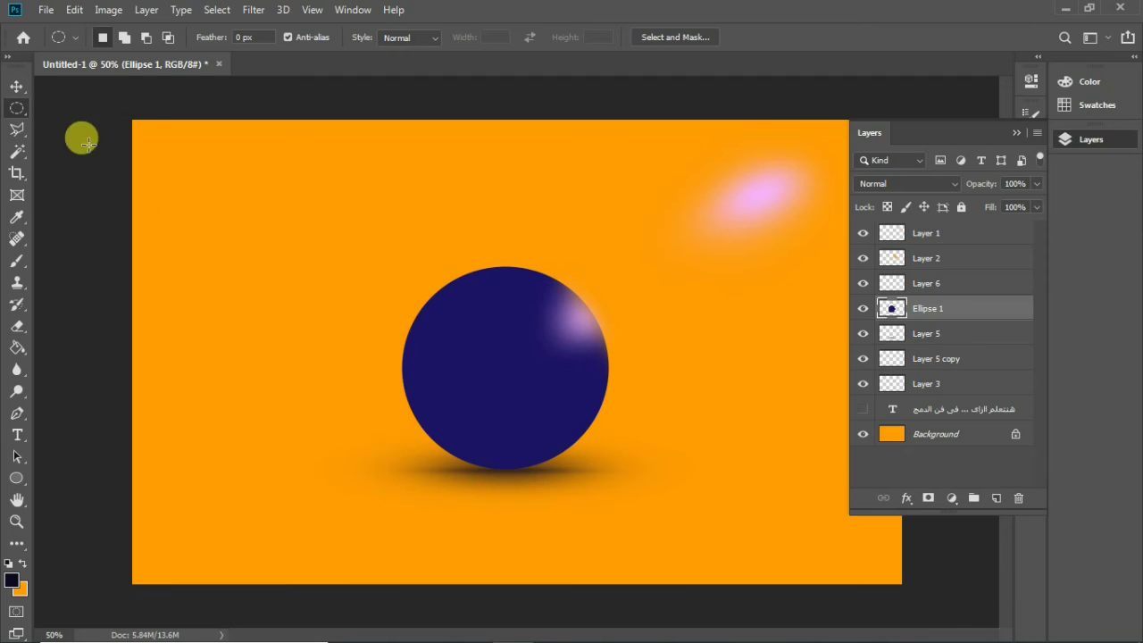
Select the whole dark blue circle on Ellipse 1 with the Magic Wand and choose a soft round brush
click(16, 151)
click(416, 386)
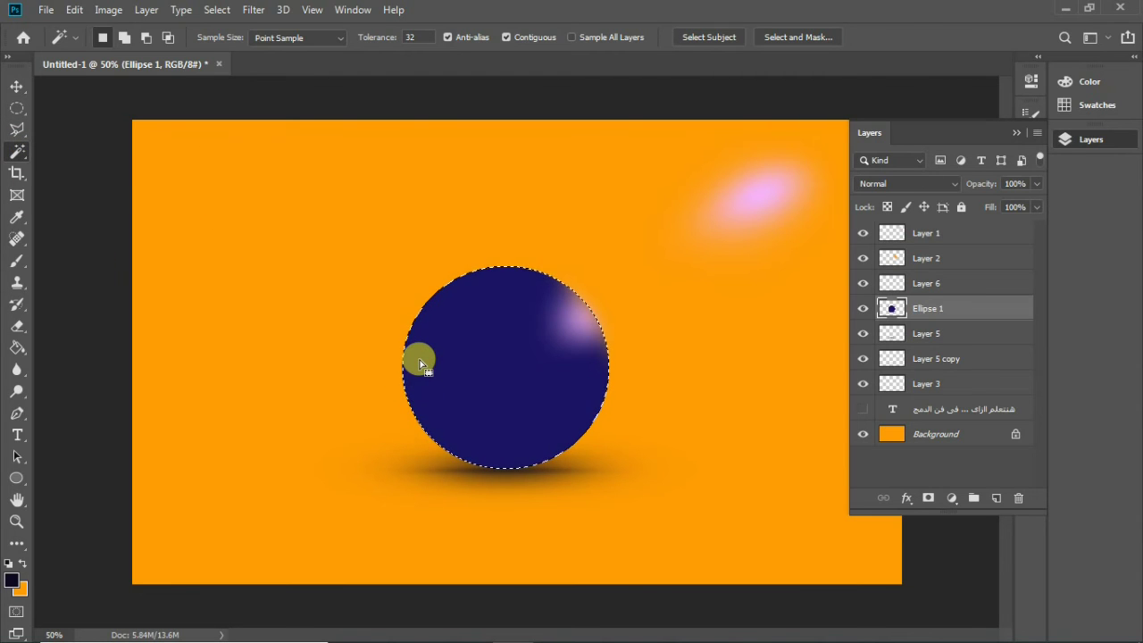
click(16, 259)
click(109, 37)
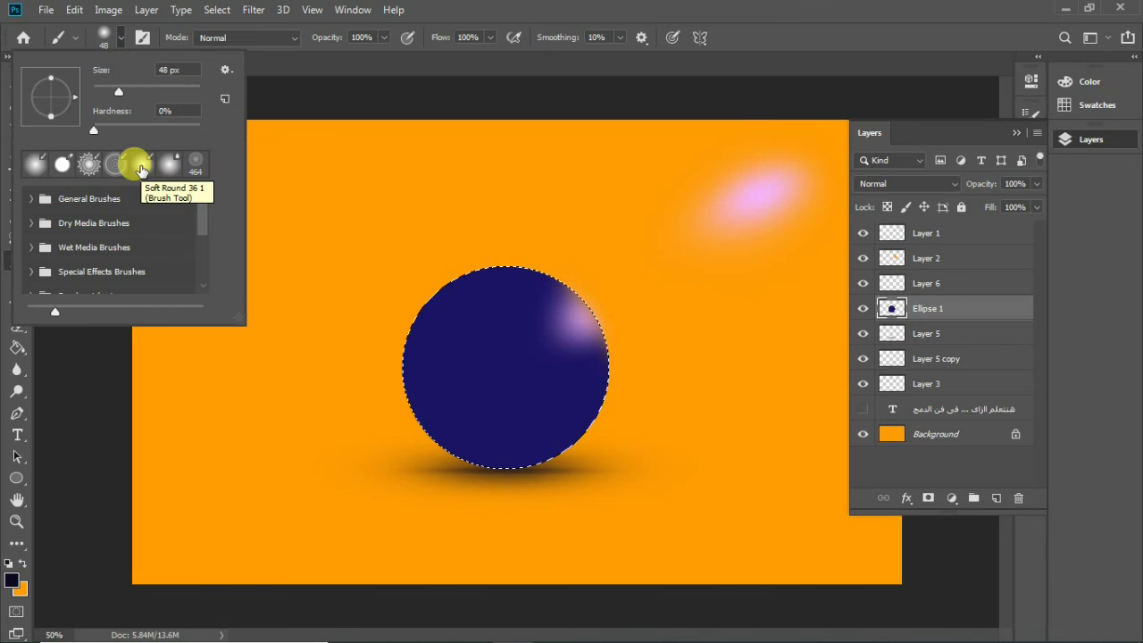
click(141, 164)
Brush dark shading along the circle's left and lower edge directly on Ellipse 1, inside the selection
click(424, 317)
mouse_move(416, 317)
mouse_down()
mouse_move(396, 378)
mouse_move(401, 401)
mouse_move(431, 444)
mouse_move(477, 472)
mouse_move(401, 390)
mouse_move(395, 348)
mouse_move(439, 447)
mouse_move(483, 469)
mouse_up()
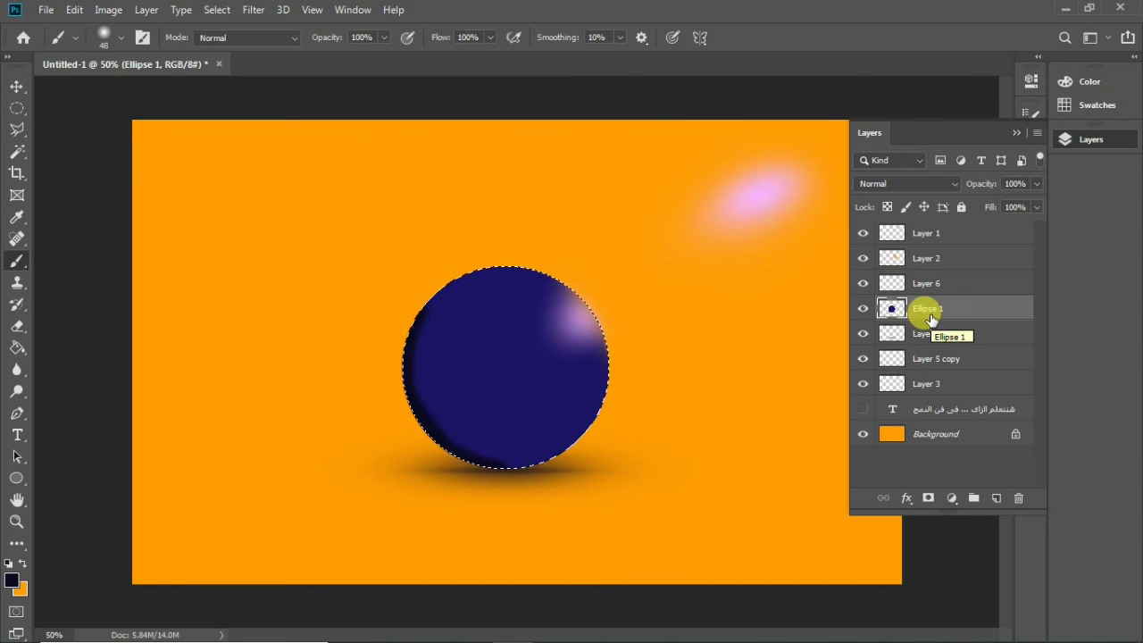
Add a new layer above Ellipse 1 and brush dark shading on it along the selected circle's lower-left edge
click(997, 498)
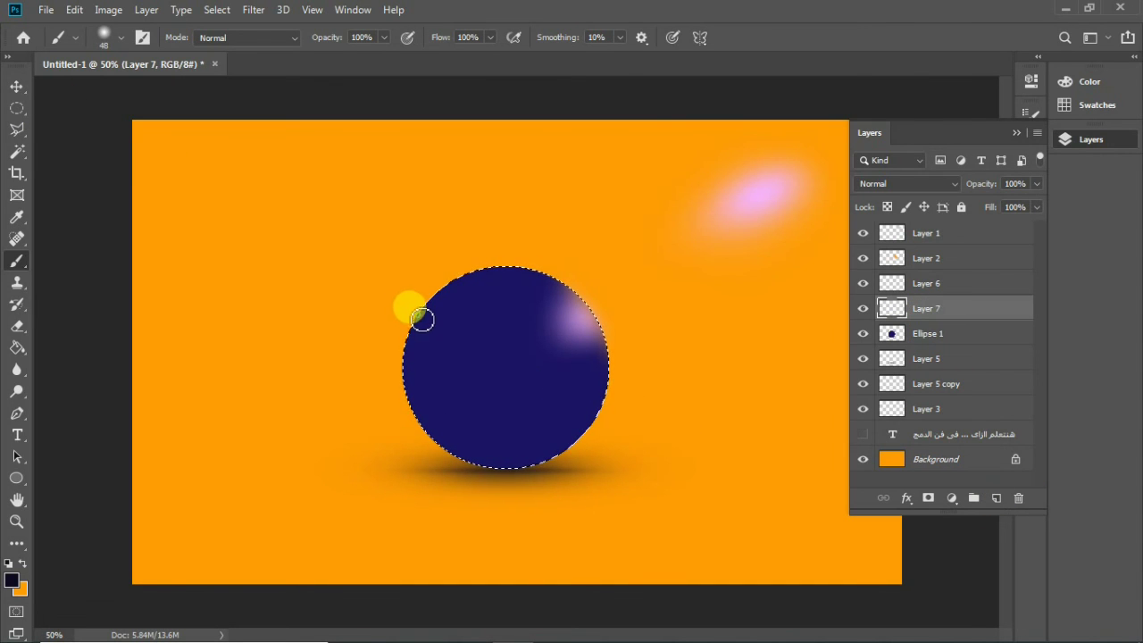
drag(422, 319, 405, 396)
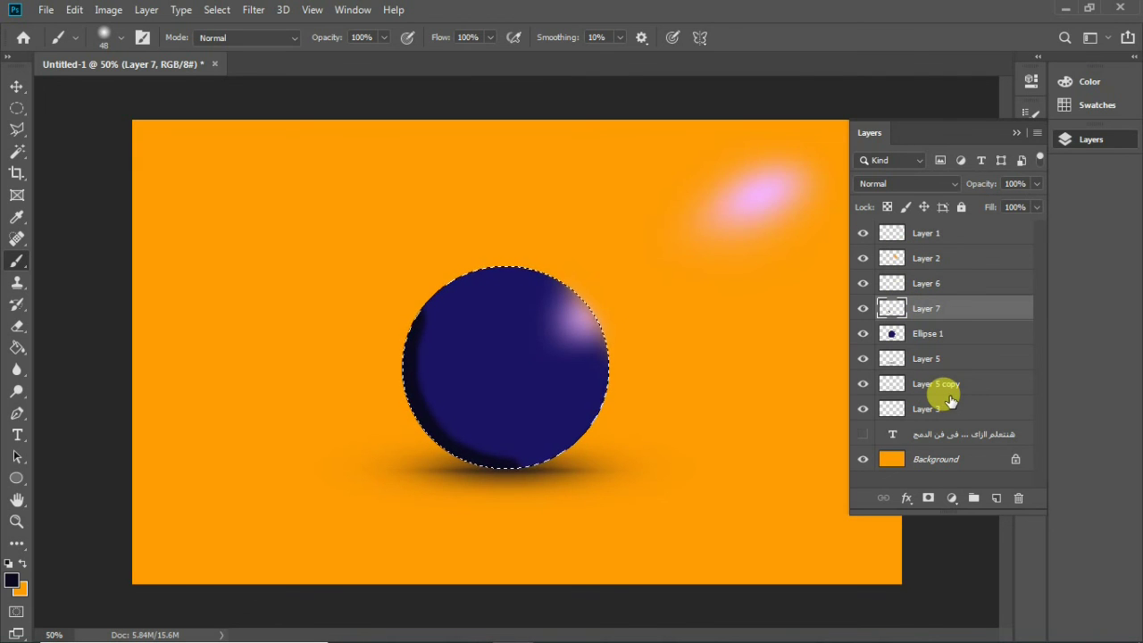
Rebrush the circle's lower-left edge shading on Layer 7 with a 259 px soft brush at 67% layer opacity, and clear the selection
click(112, 45)
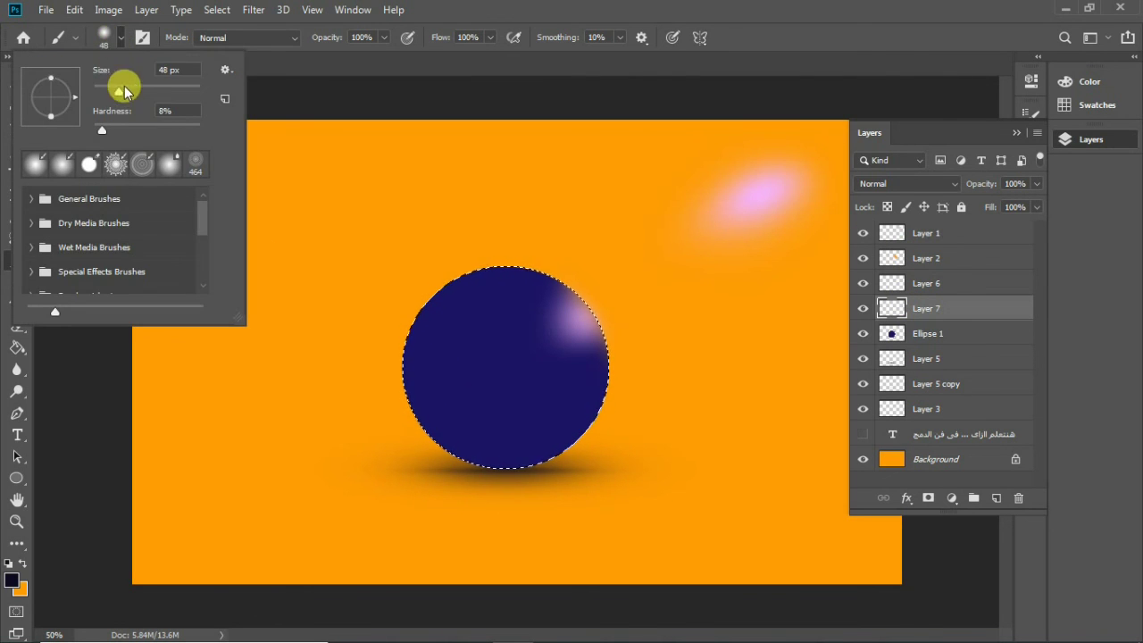
drag(506, 503, 436, 469)
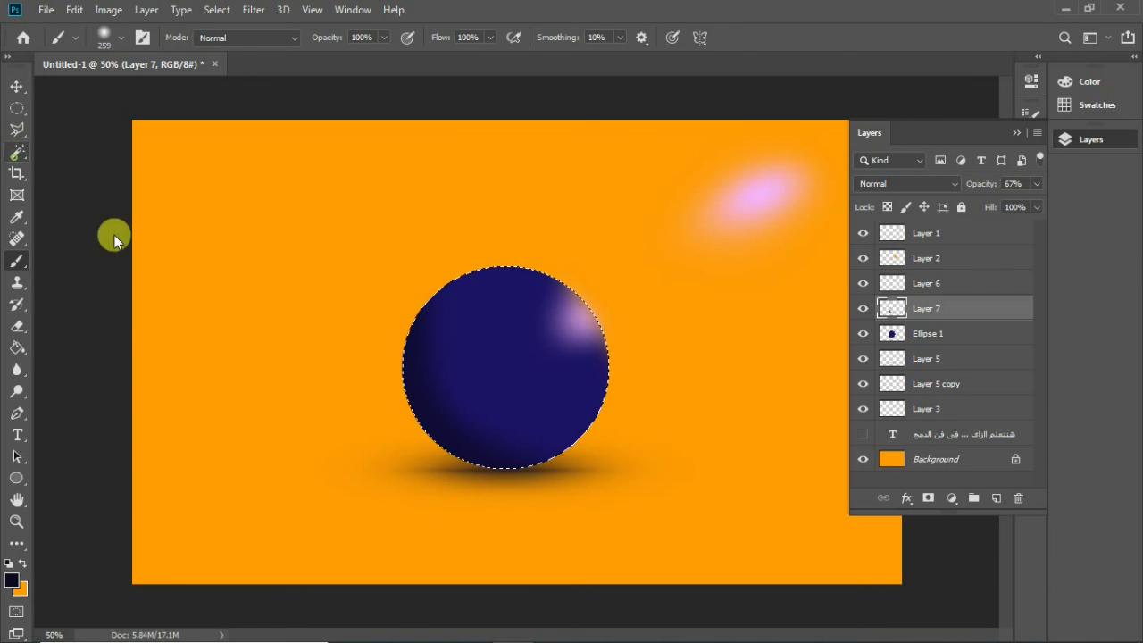
key(ctrl+d)
key(w)
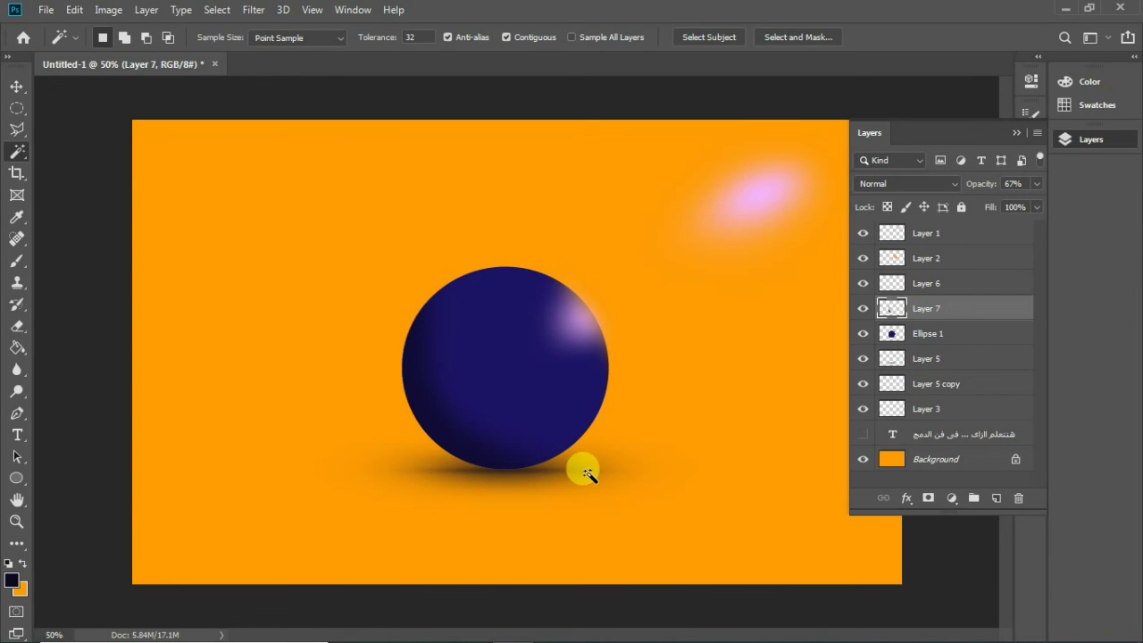
Select the wide ground shadow on Layer 5 and nudge it slightly downward beneath the circle
key(v)
click(599, 472)
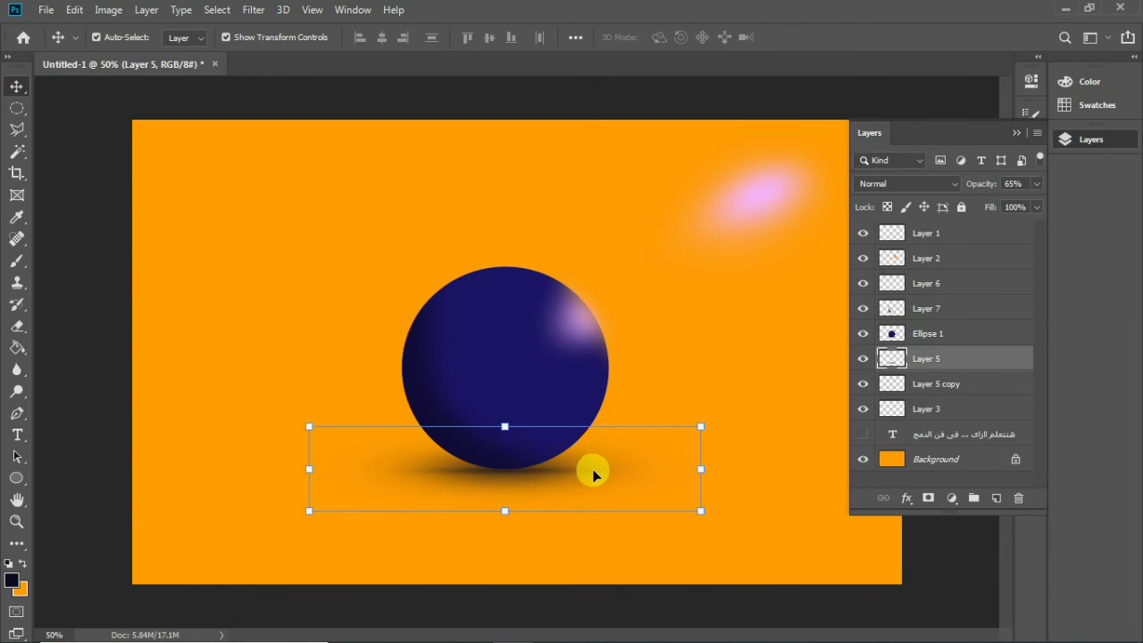
click(893, 307)
click(916, 286)
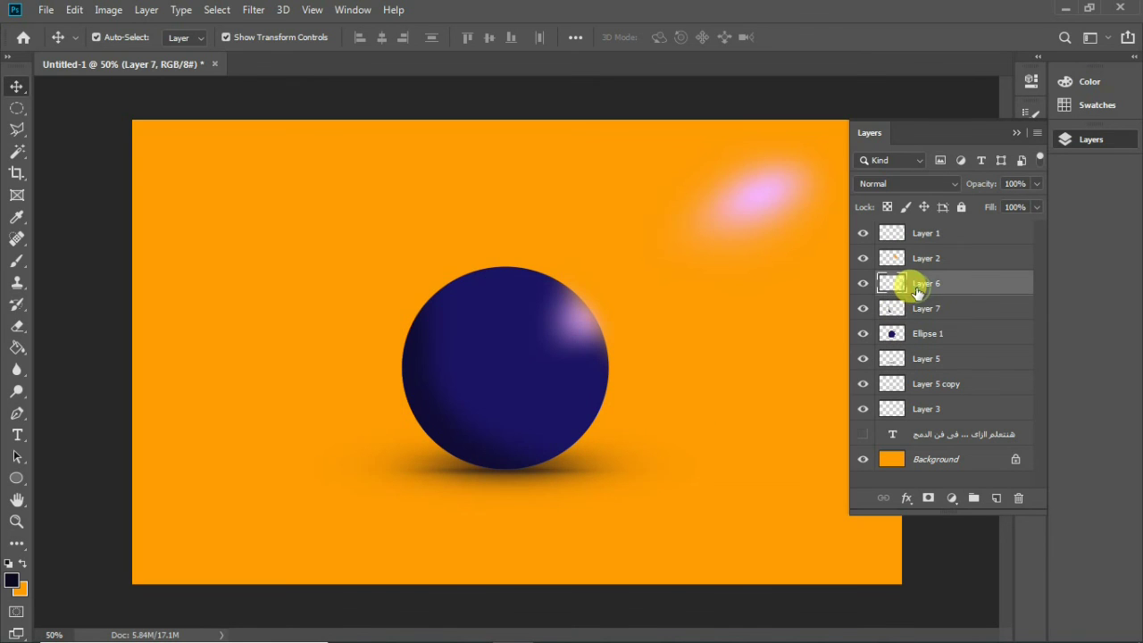
click(919, 358)
click(926, 389)
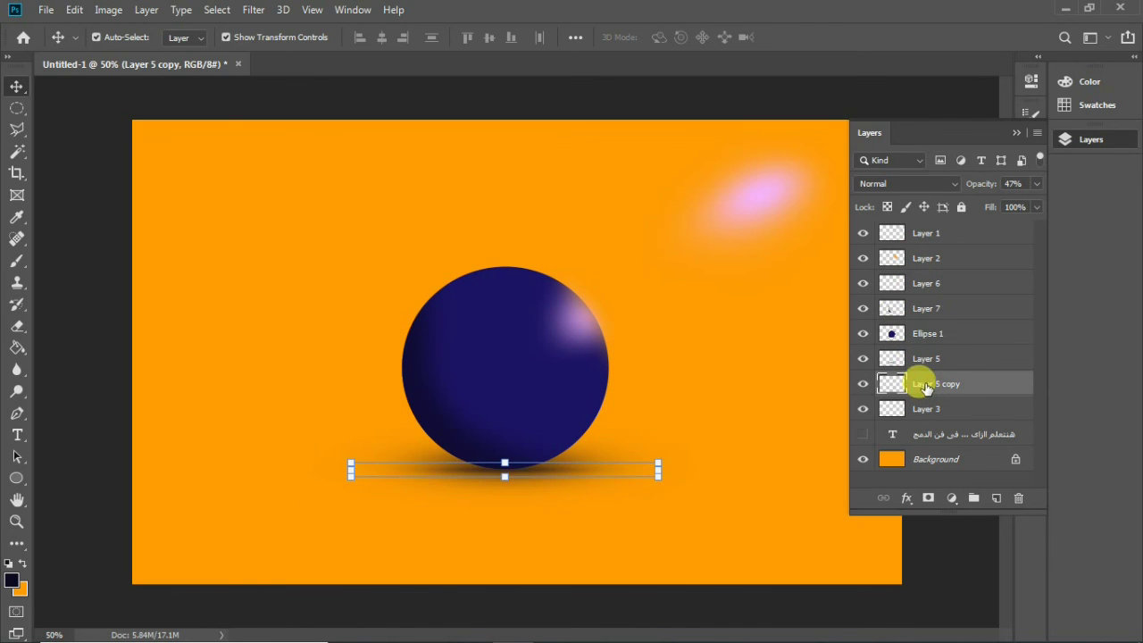
click(920, 358)
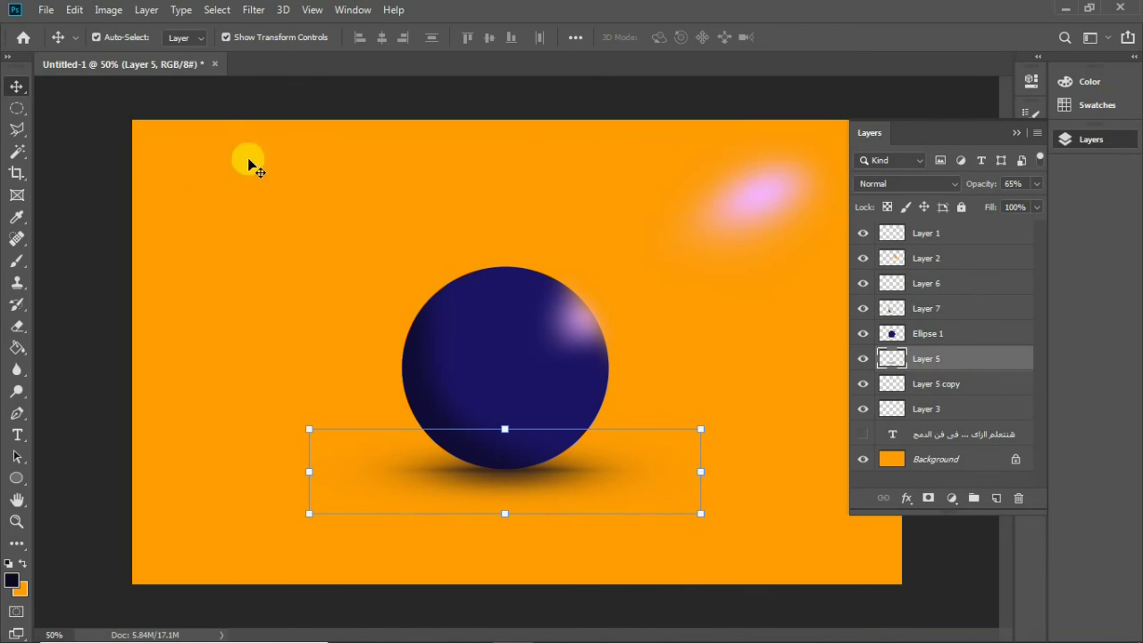
key(m)
click(1092, 140)
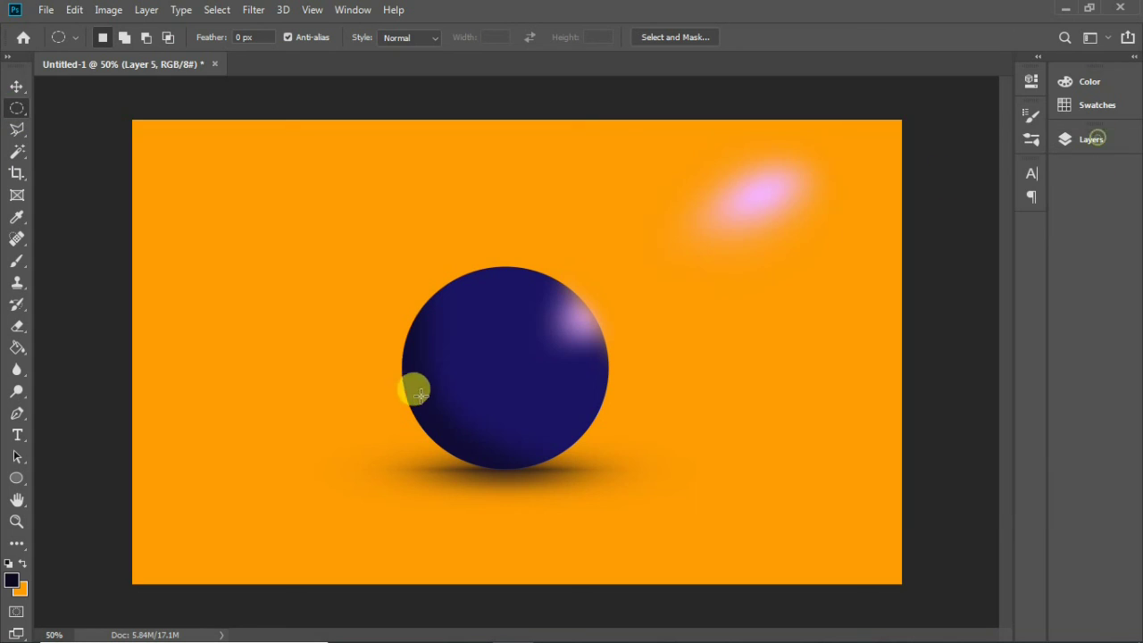
Show the hidden Arabic text layer and place a duplicate of it below the circle
click(1101, 143)
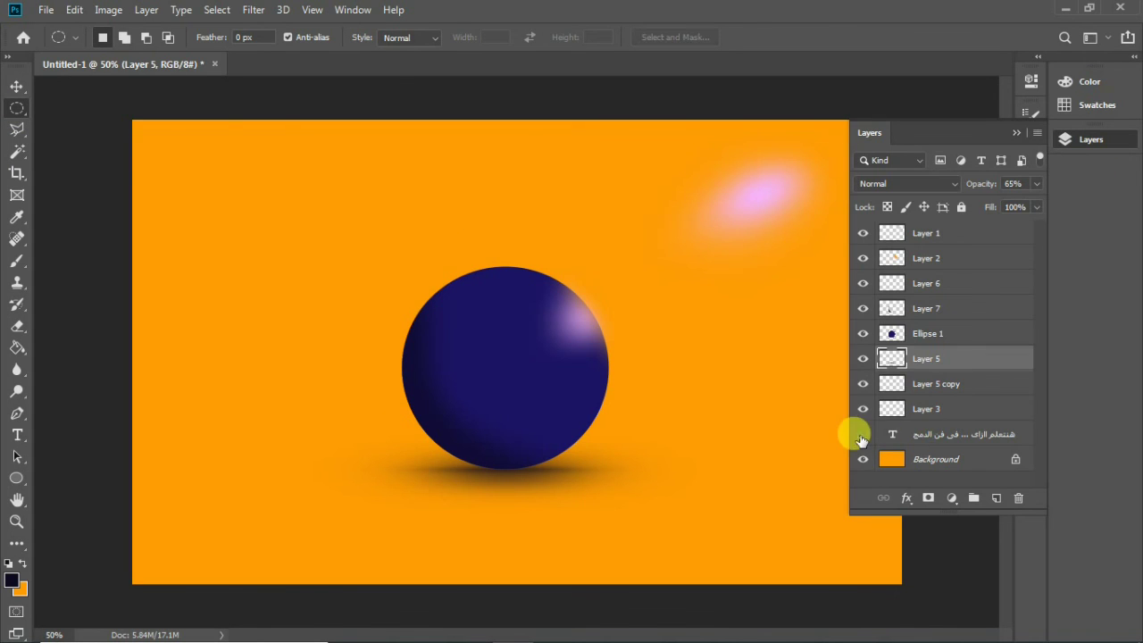
click(863, 434)
click(938, 435)
click(17, 435)
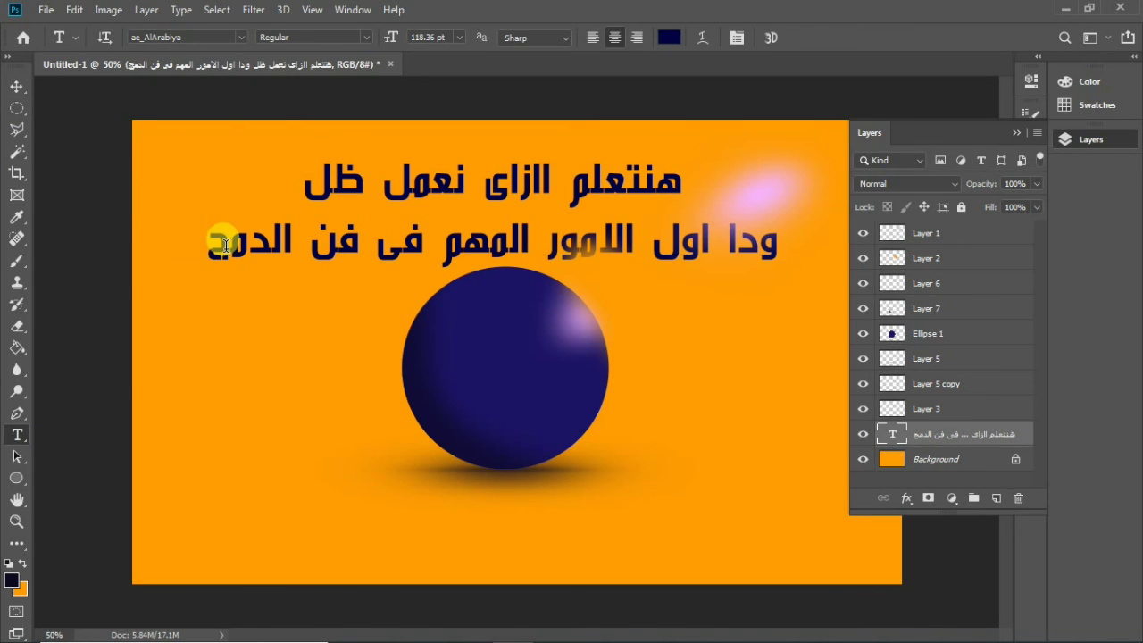
key(v)
drag(679, 249, 680, 543)
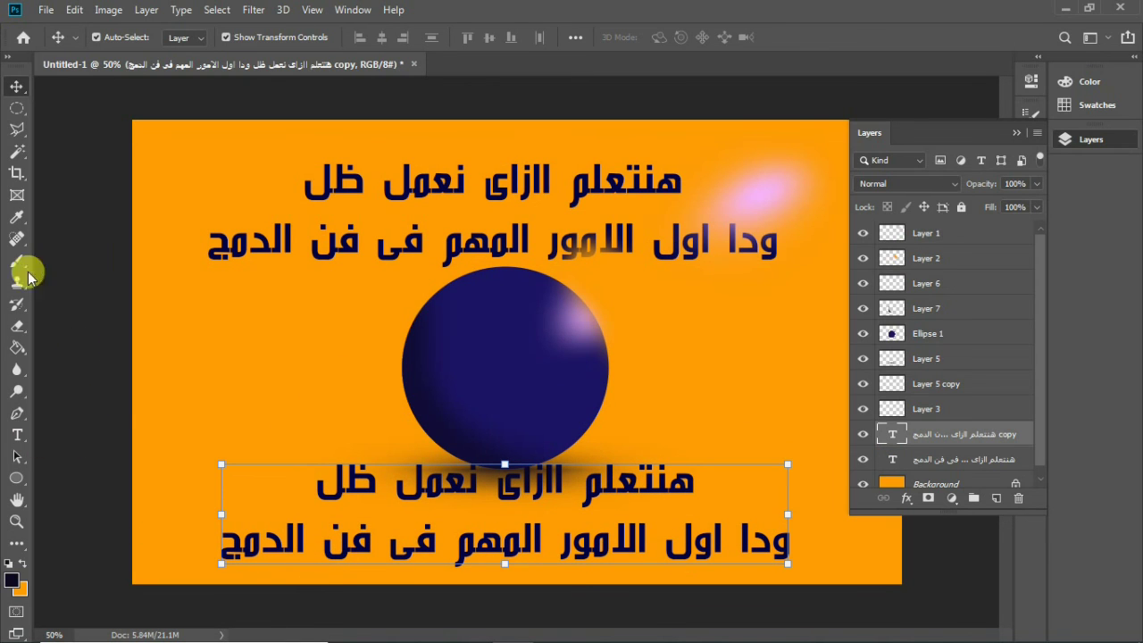
Replace the duplicated text with "كما نرى تحول الشكل الدائرى الى ثرى دى"
click(17, 435)
click(490, 546)
key(ctrl+a)
text(كما نرى تحول ال)
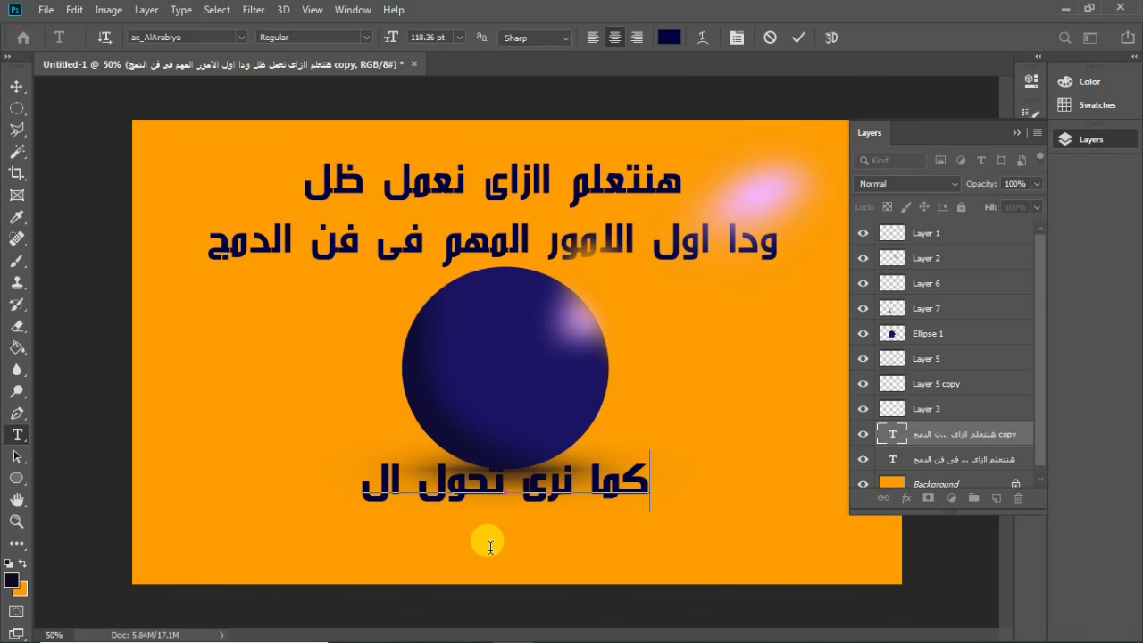
text(شكل الدائرى الى)
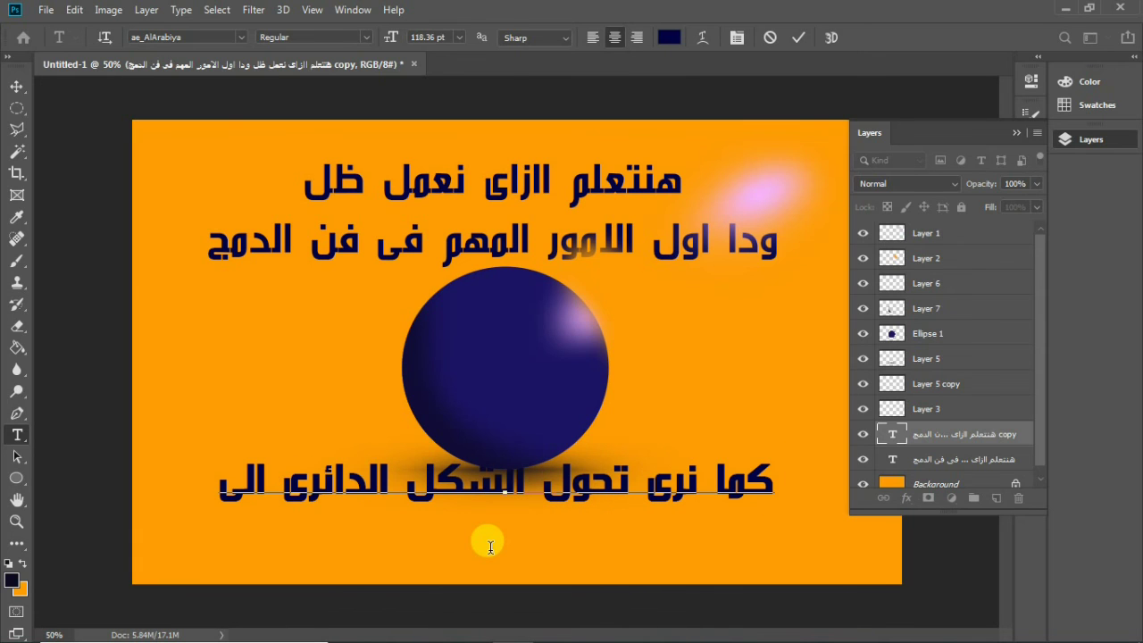
text( ثرى دى)
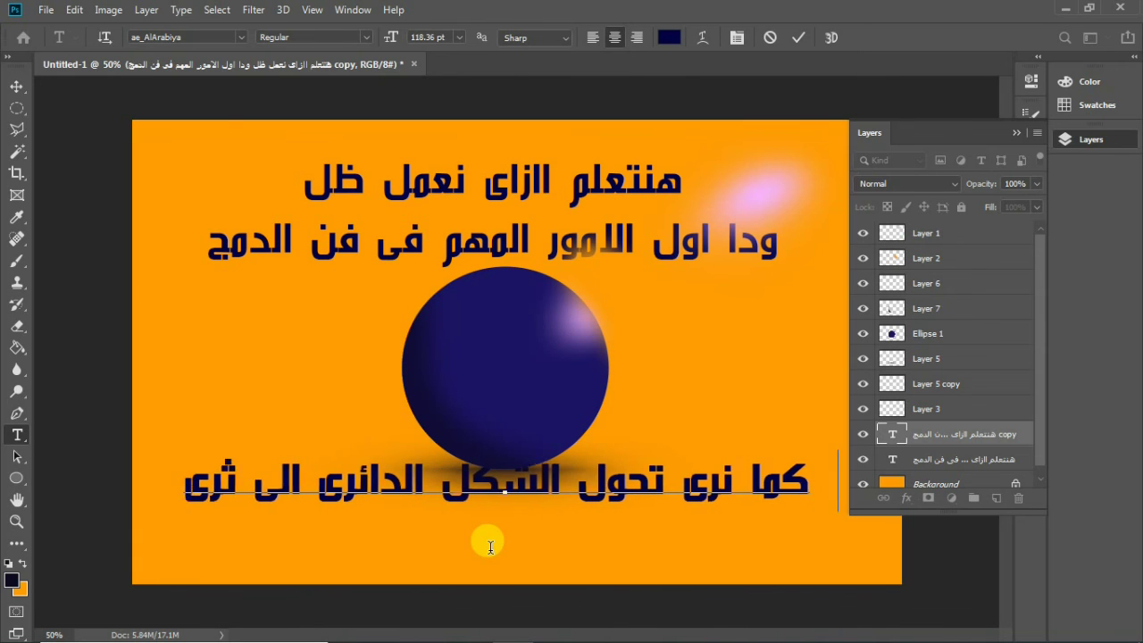
click(798, 37)
Move the new caption below the ground shadow near the canvas's lower edge and hide the original two-line text layer
click(1092, 139)
key(v)
drag(714, 487, 715, 531)
click(1087, 146)
scroll(911, 410, down, 1)
click(864, 425)
click(863, 425)
click(862, 450)
click(1108, 153)
drag(663, 541, 660, 552)
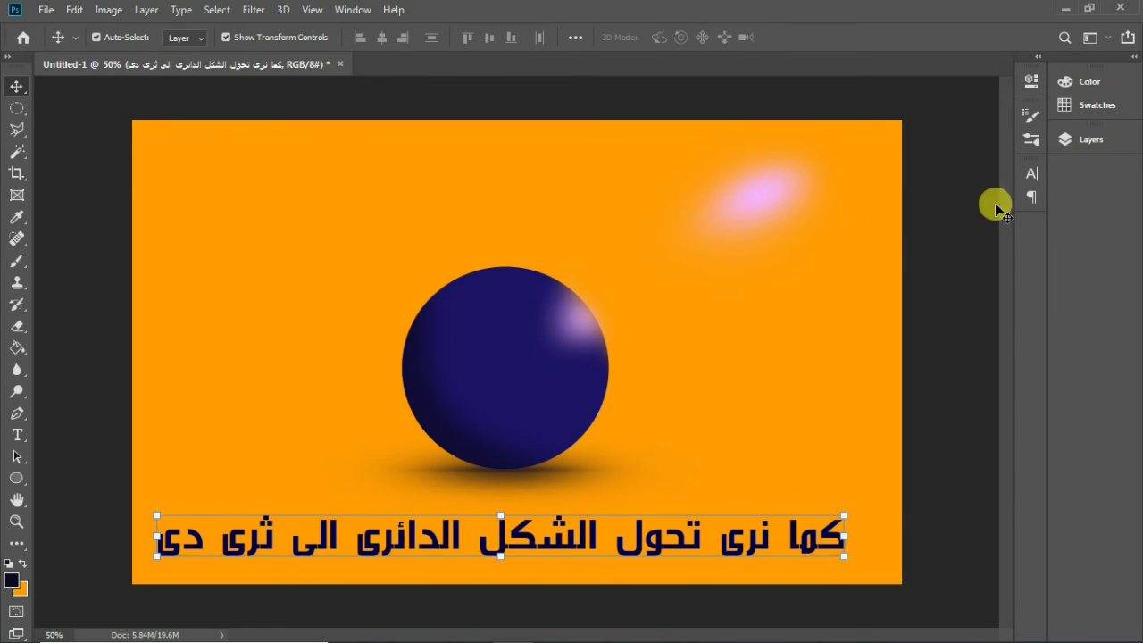
click(1085, 139)
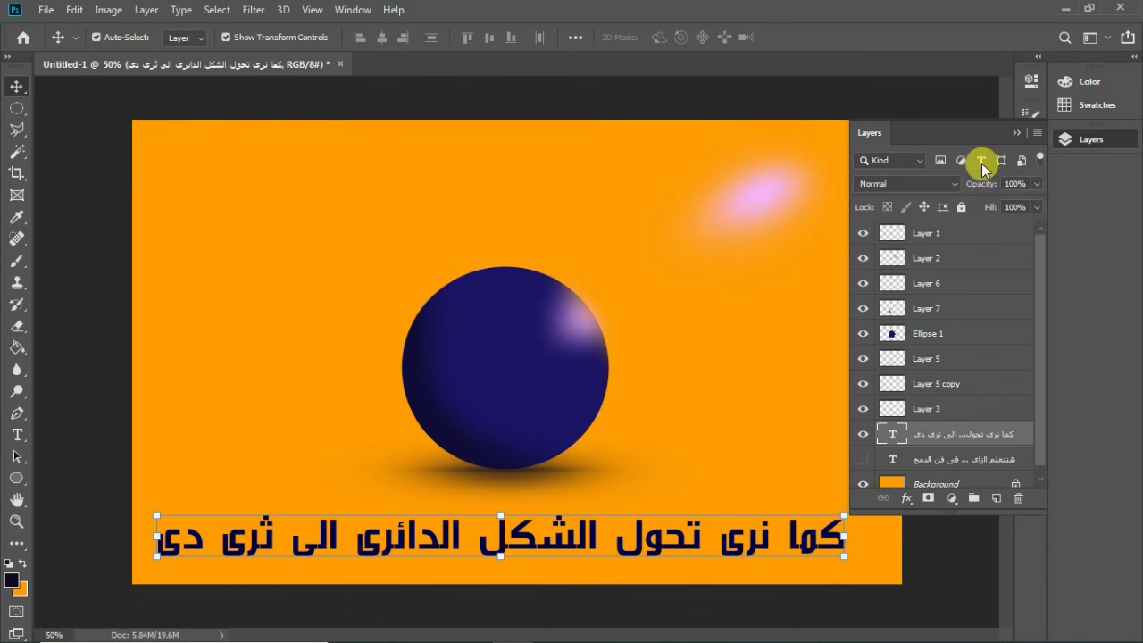
click(1080, 141)
click(45, 10)
click(1063, 9)
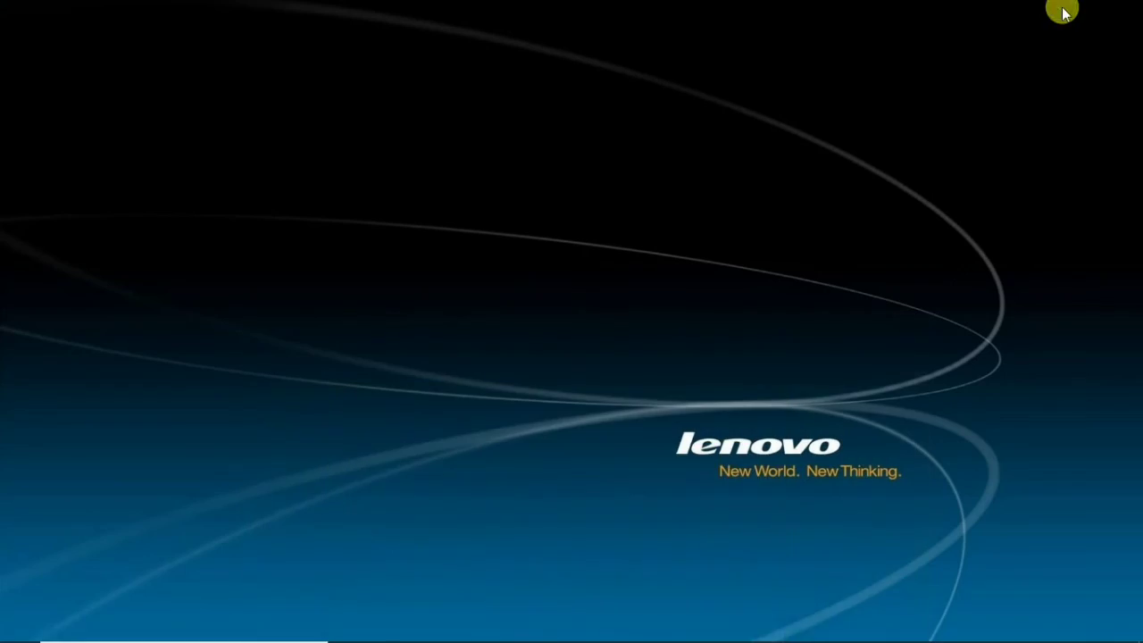
click(682, 629)
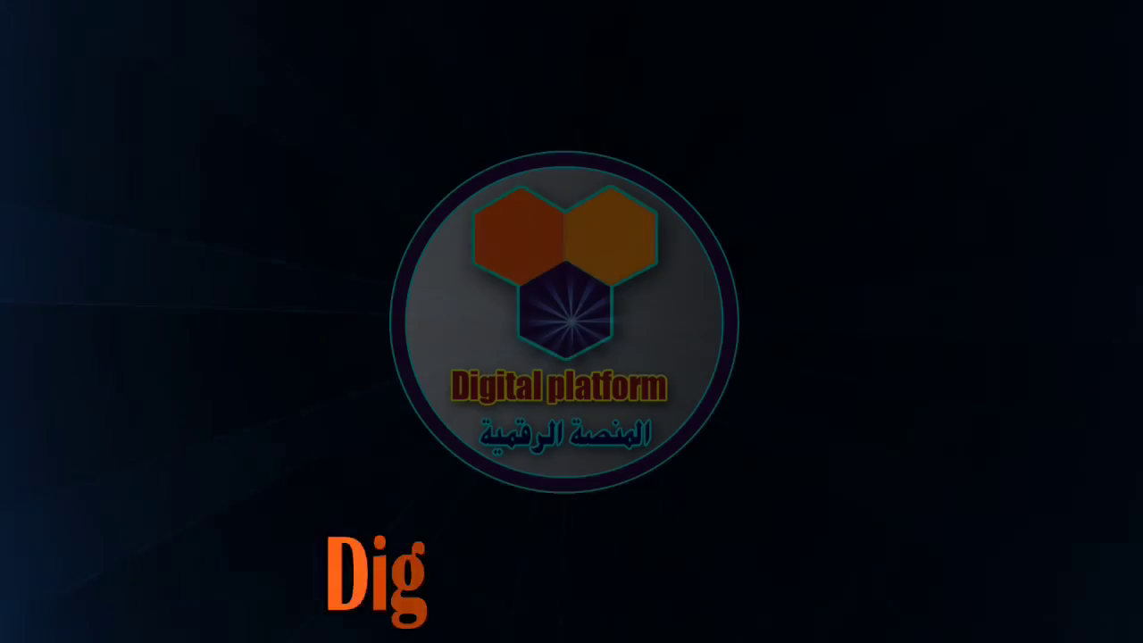